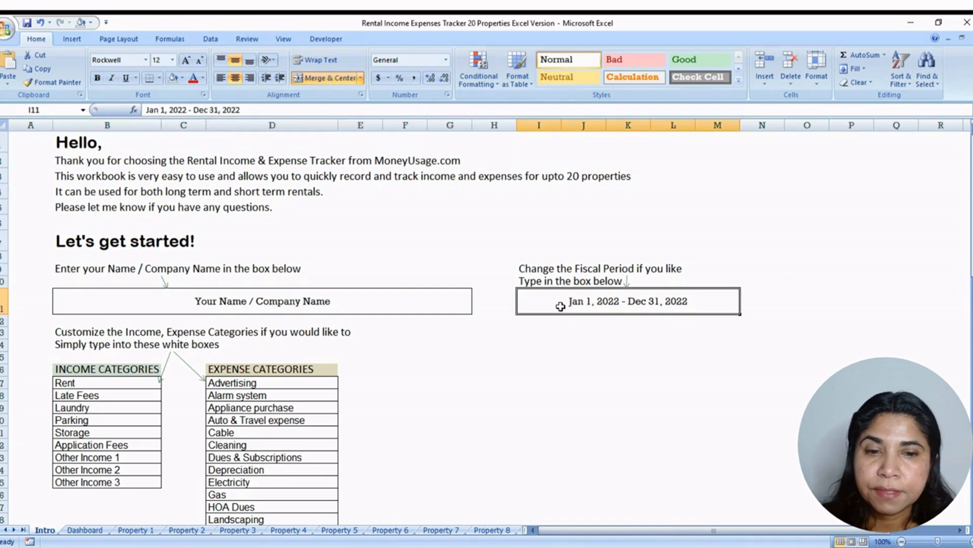
# Rename the "Other Income 1" income category on the Intro sheet as Section 8.
pyautogui.click(91, 383)
pyautogui.click(220, 383)
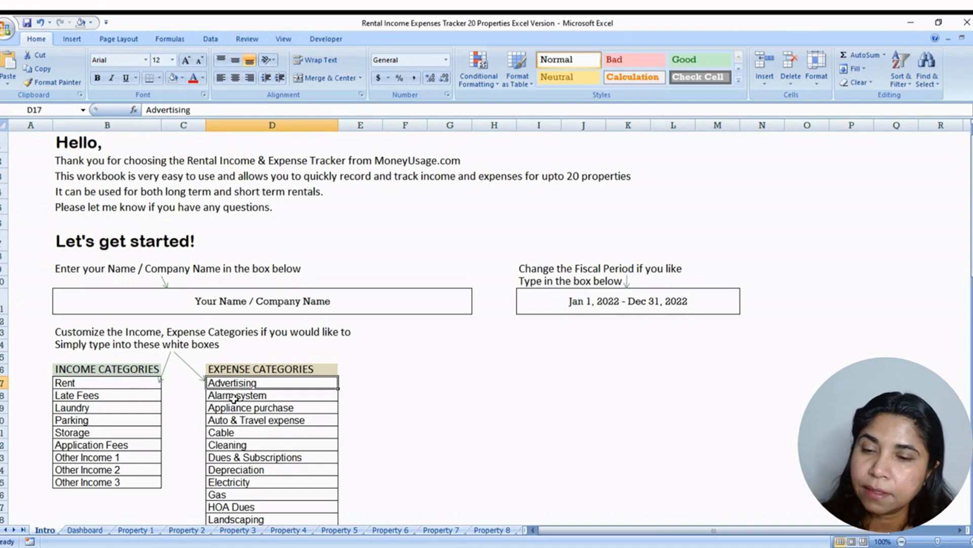
pyautogui.click(142, 457)
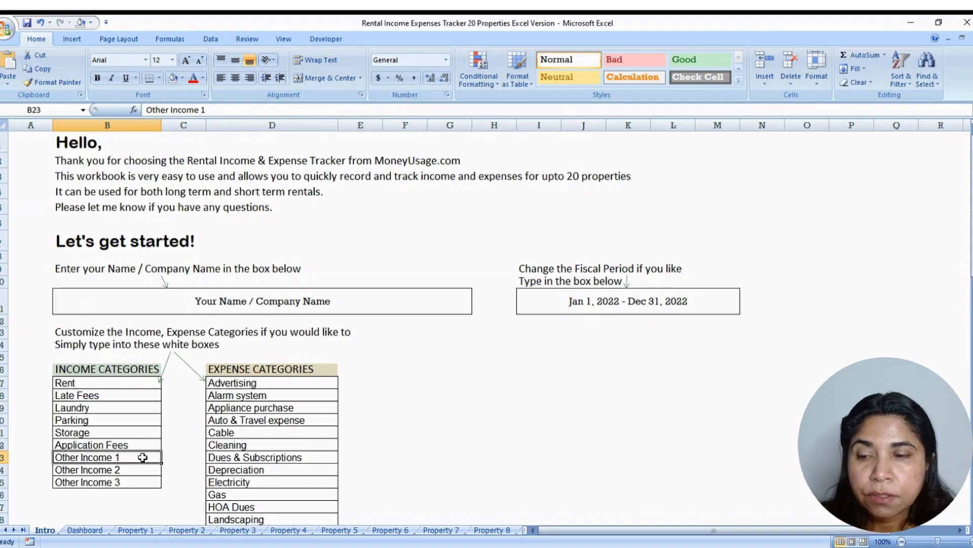
pyautogui.write('S')
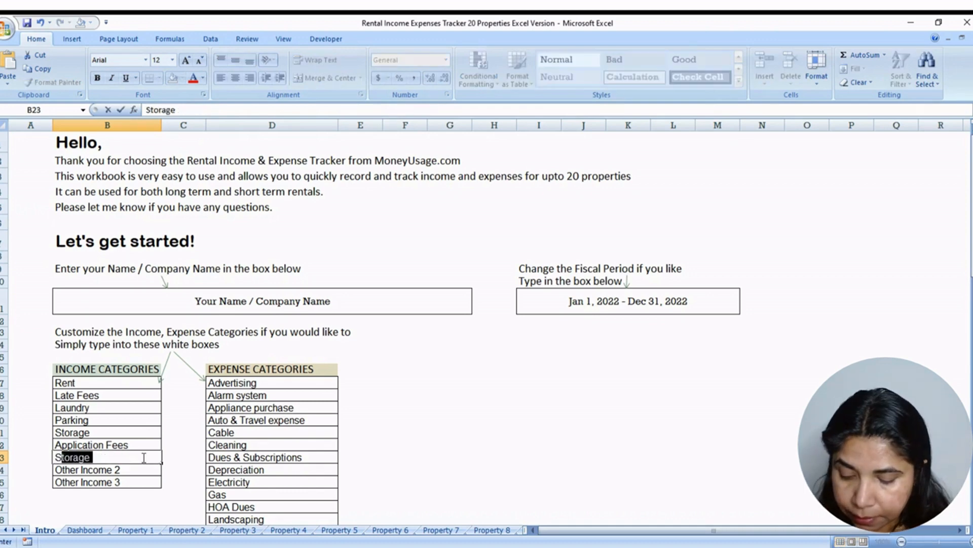
pyautogui.write('ection 8')
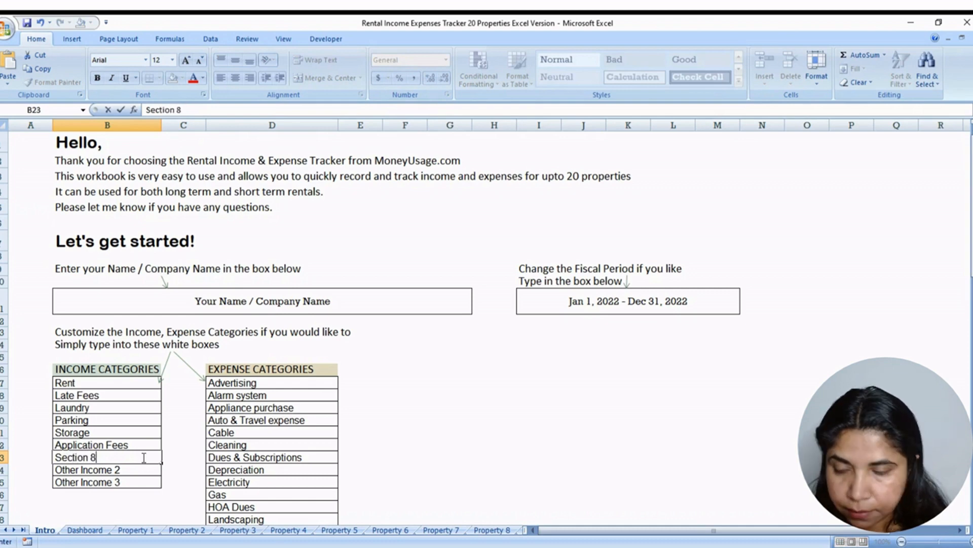
pyautogui.press('Return')
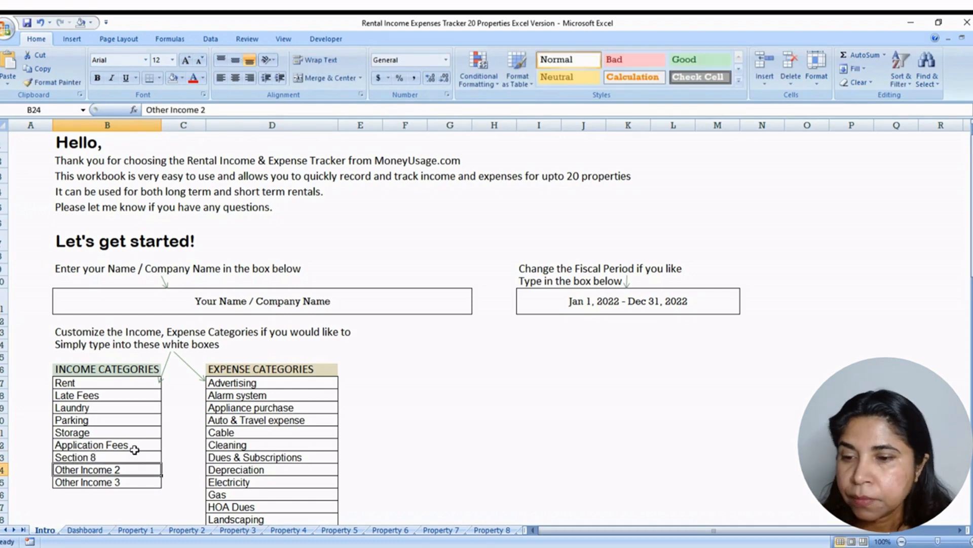
# Replace the Storage income category with Cleaning Fees.
pyautogui.click(134, 443)
pyautogui.click(119, 430)
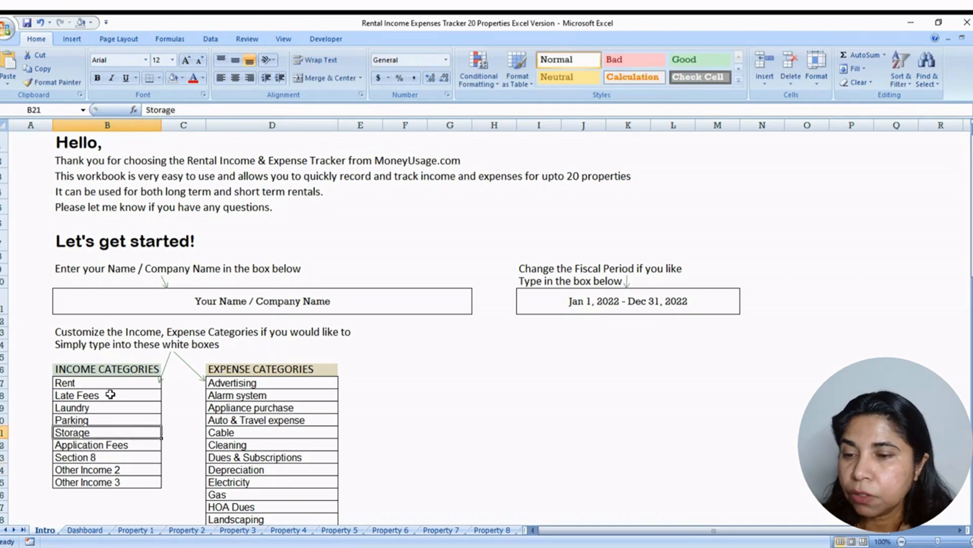
pyautogui.click(112, 384)
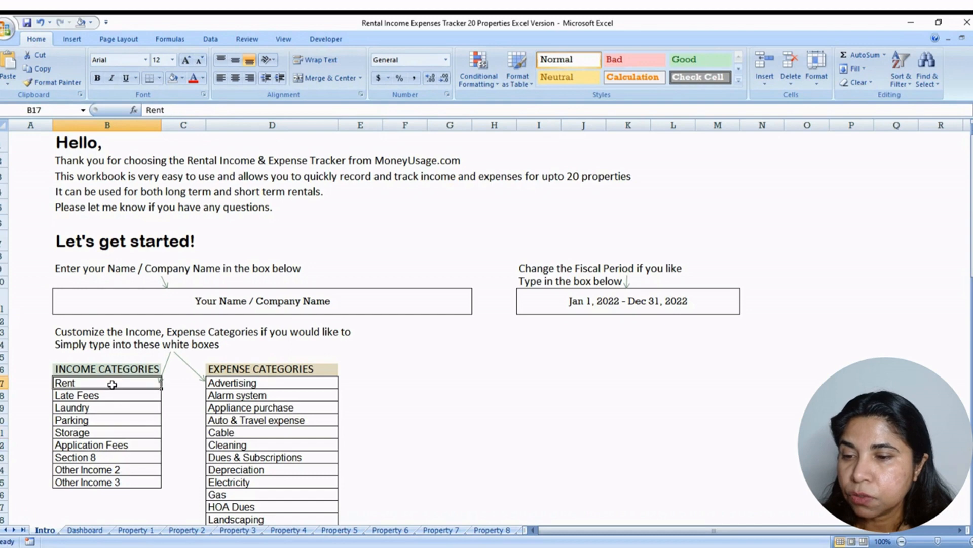
pyautogui.click(109, 432)
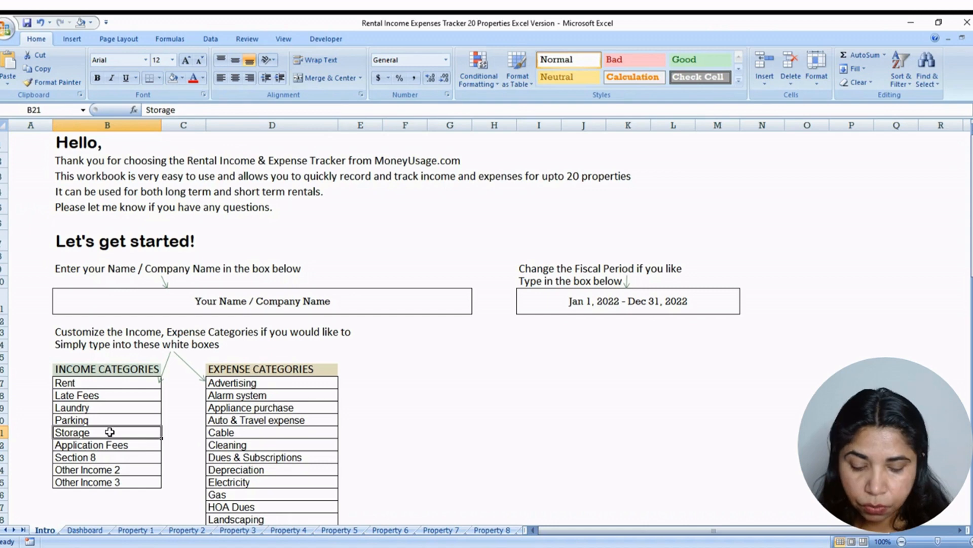
pyautogui.write('Cleanin')
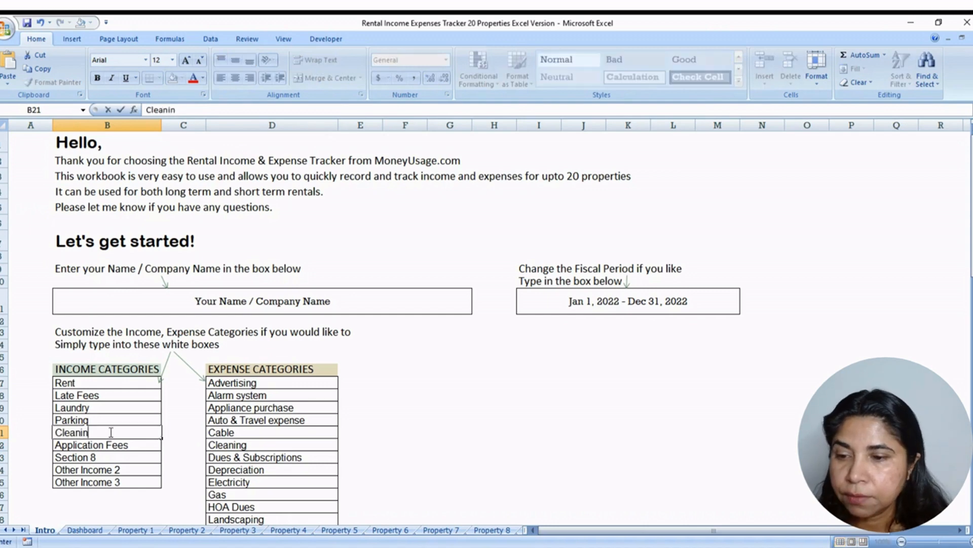
pyautogui.write('g Fees')
pyautogui.press('Return')
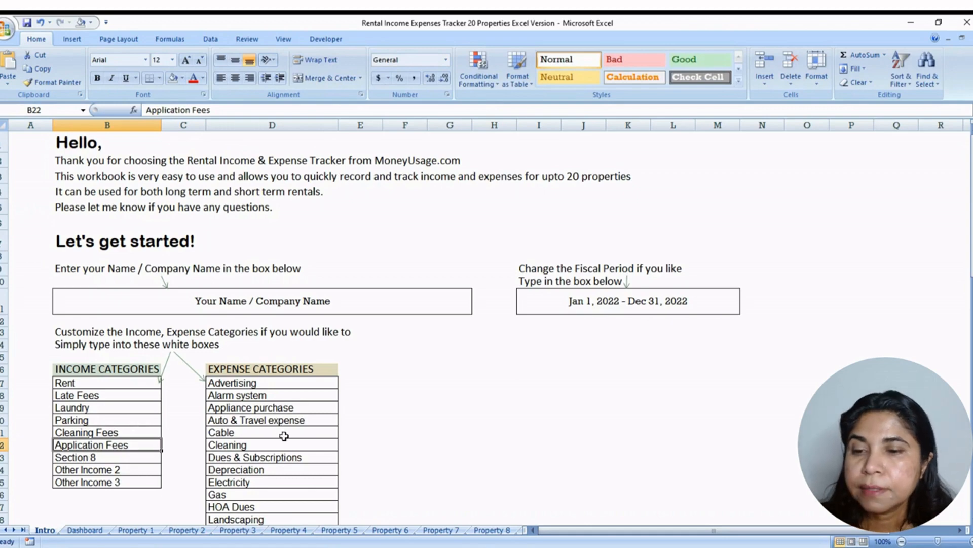
# Examine the full expense category list down to the spare Other Expense 1 to 5 entries.
pyautogui.scroll(-6, 284, 436)
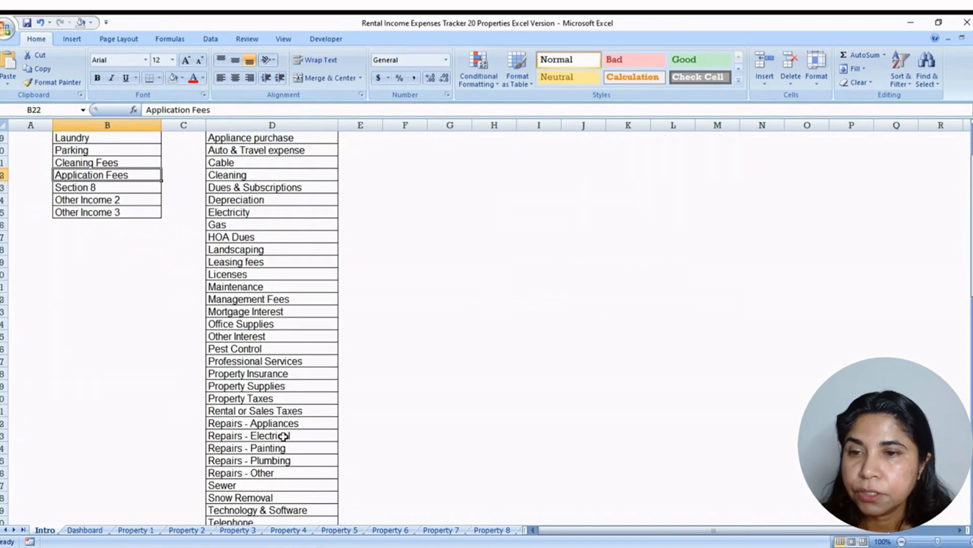
pyautogui.scroll(2, 284, 436)
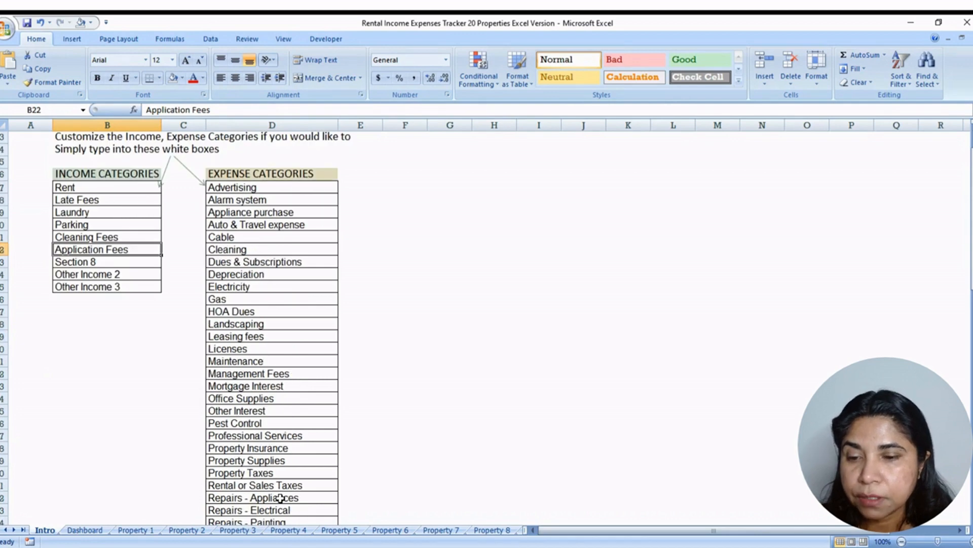
pyautogui.scroll(-5, 279, 497)
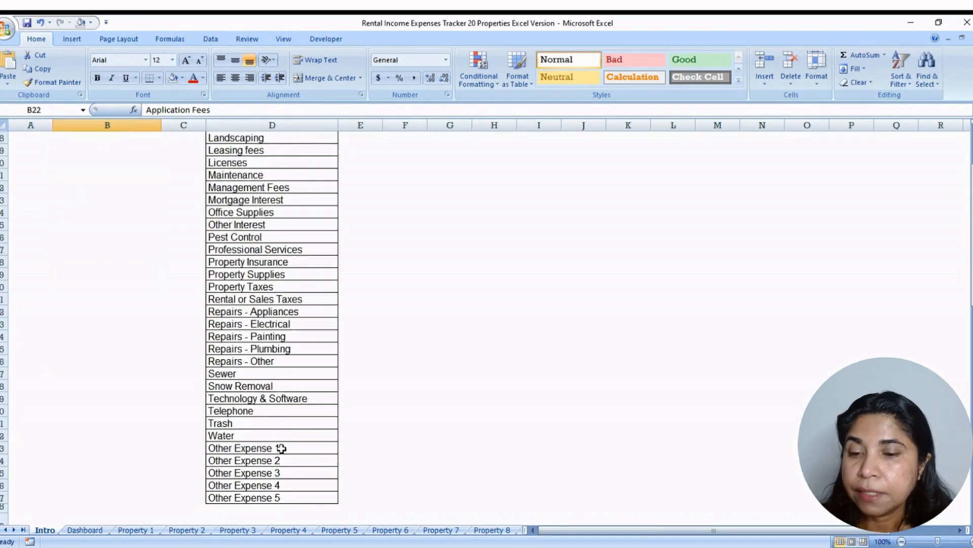
pyautogui.click(281, 448)
pyautogui.click(281, 460)
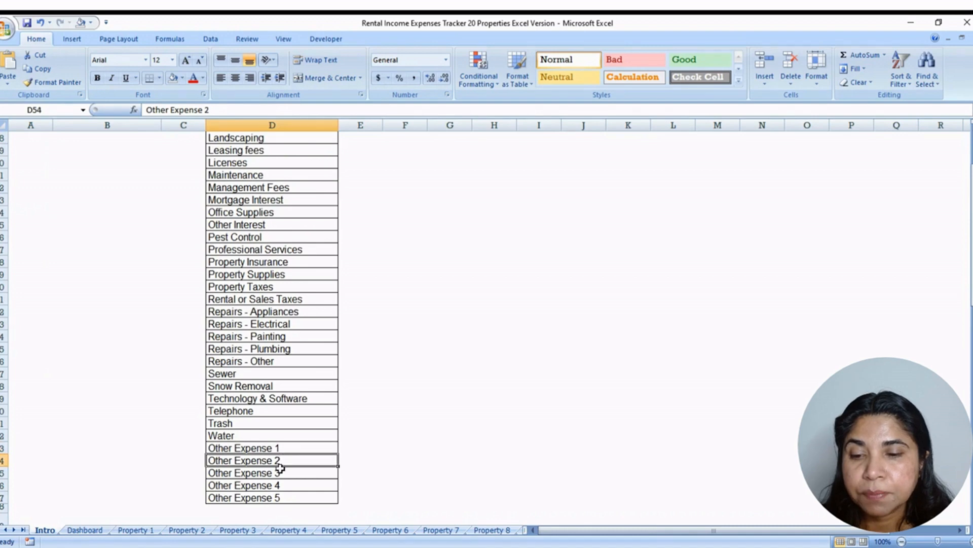
pyautogui.click(281, 473)
pyautogui.click(279, 486)
pyautogui.click(280, 498)
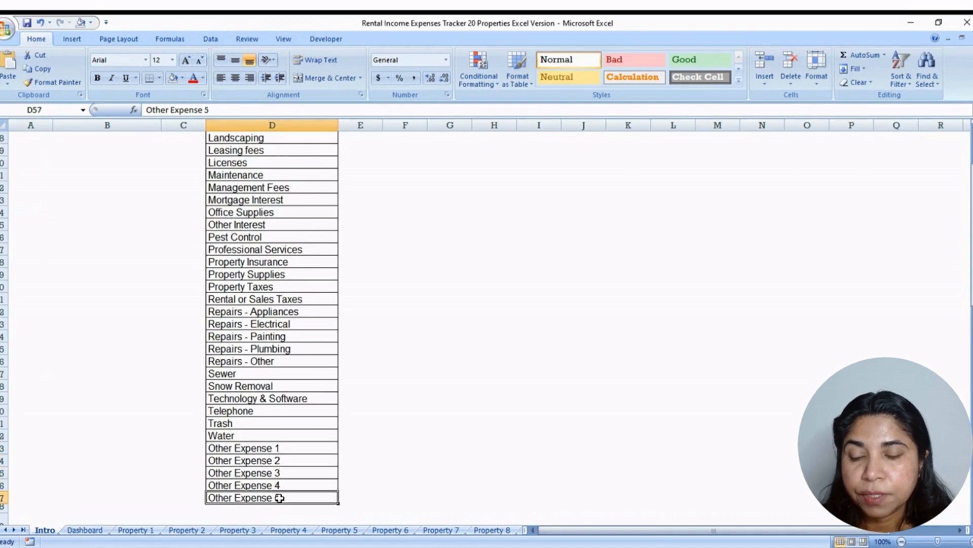
pyautogui.click(287, 449)
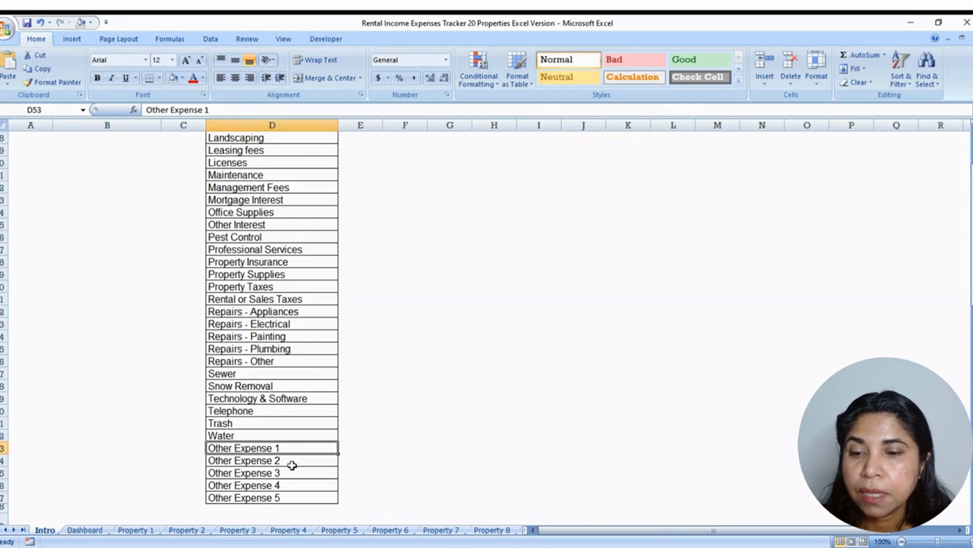
# Shorten the "Auto & Travel expense" expense category to "Travel expense".
pyautogui.scroll(12, 293, 465)
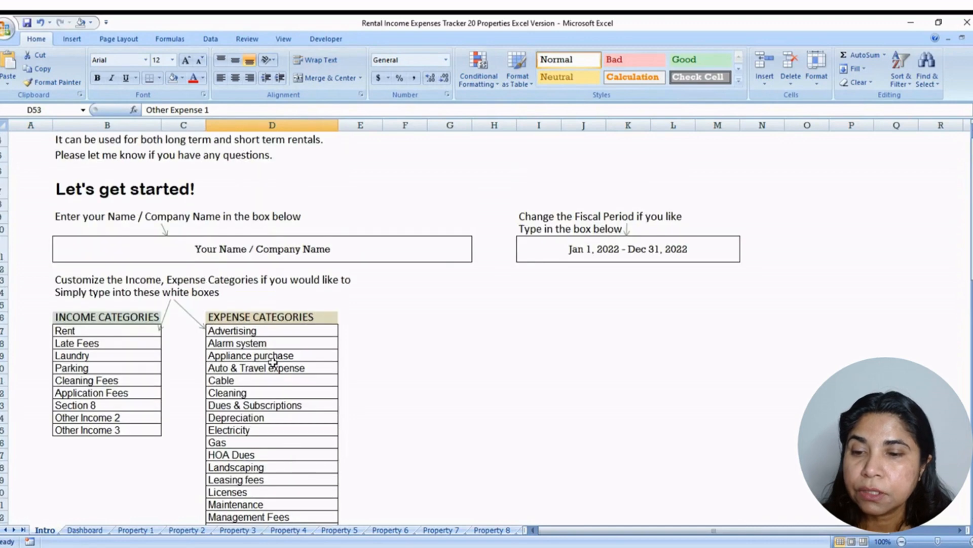
pyautogui.click(273, 356)
pyautogui.click(266, 335)
pyautogui.click(263, 366)
pyautogui.click(262, 381)
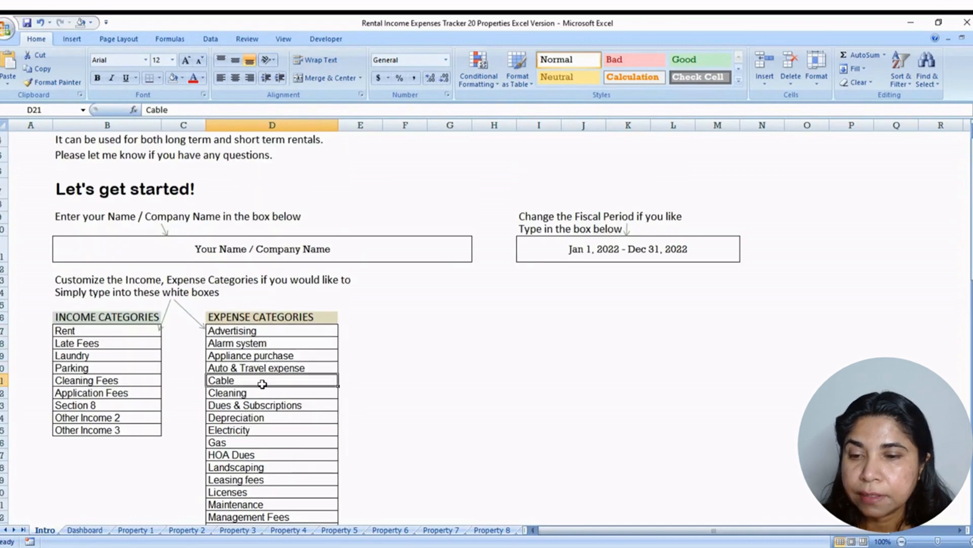
pyautogui.click(261, 390)
pyautogui.click(261, 380)
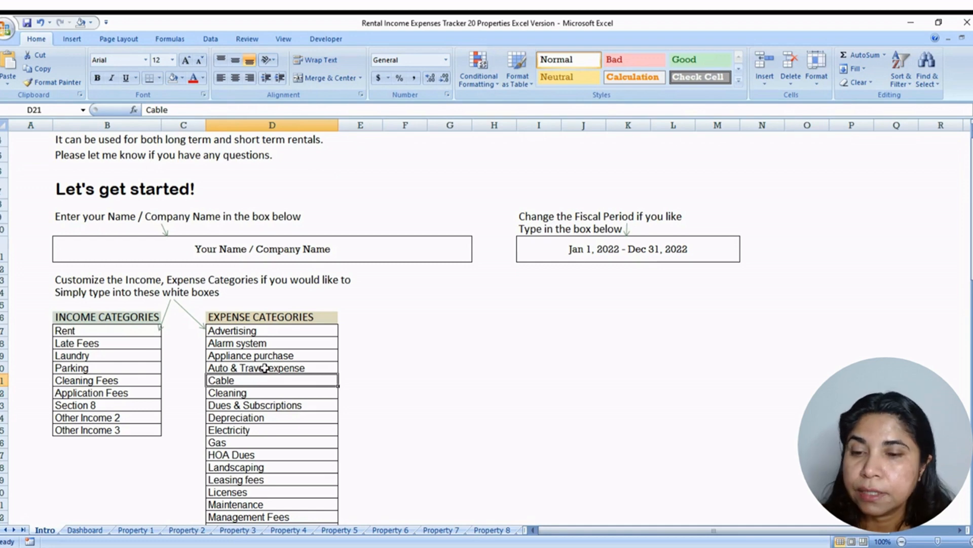
pyautogui.click(265, 367)
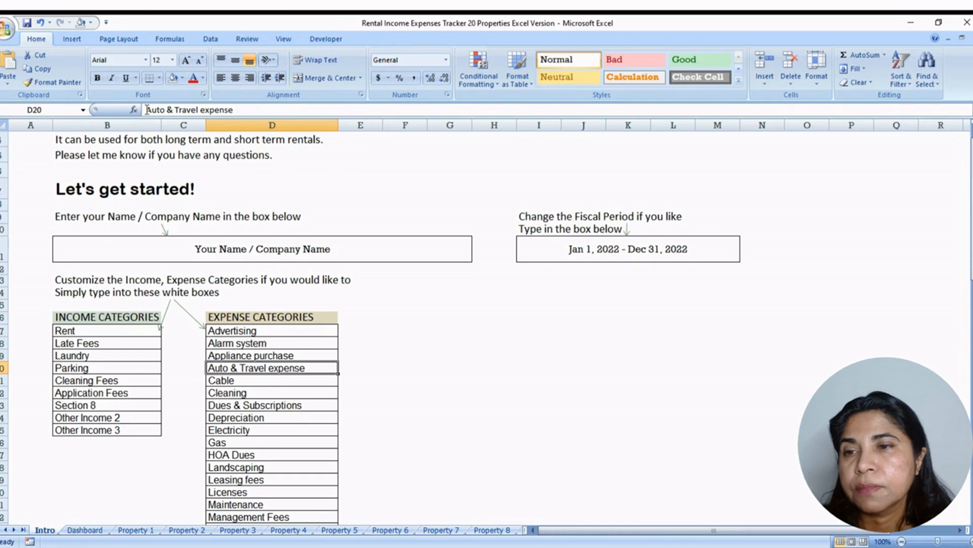
pyautogui.moveTo(147, 110); pyautogui.dragTo(175, 109)
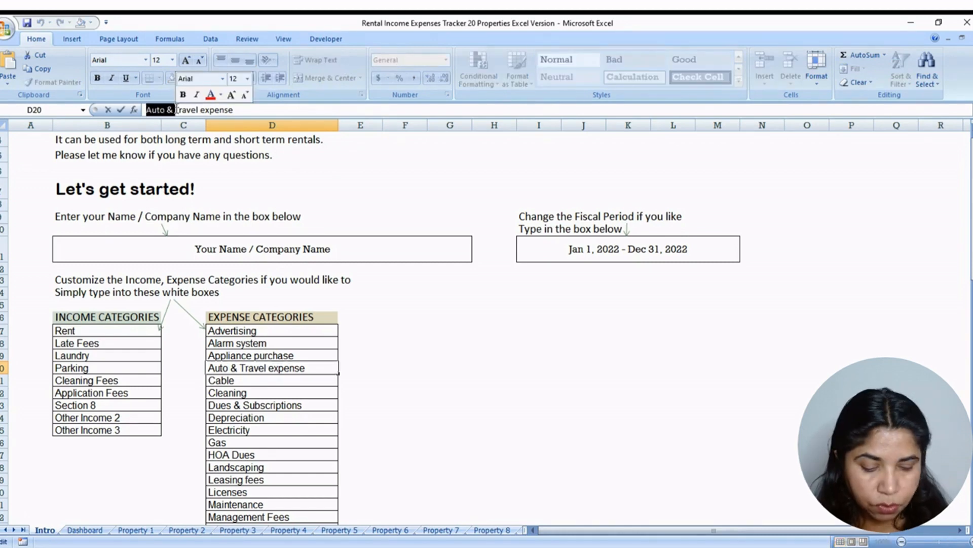
pyautogui.press('BackSpace')
pyautogui.press('Return')
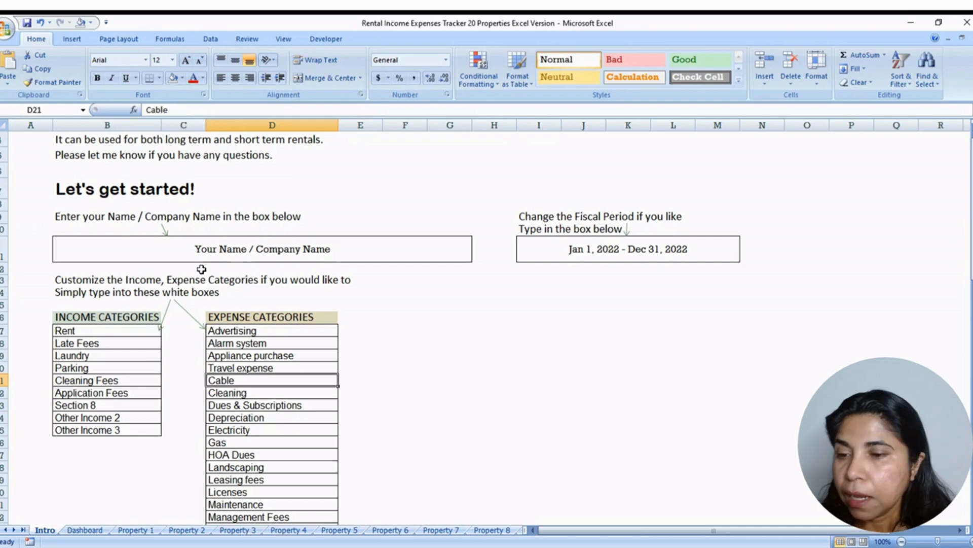
# Rename the Cleaning Fees income category back to Storage.
pyautogui.click(116, 380)
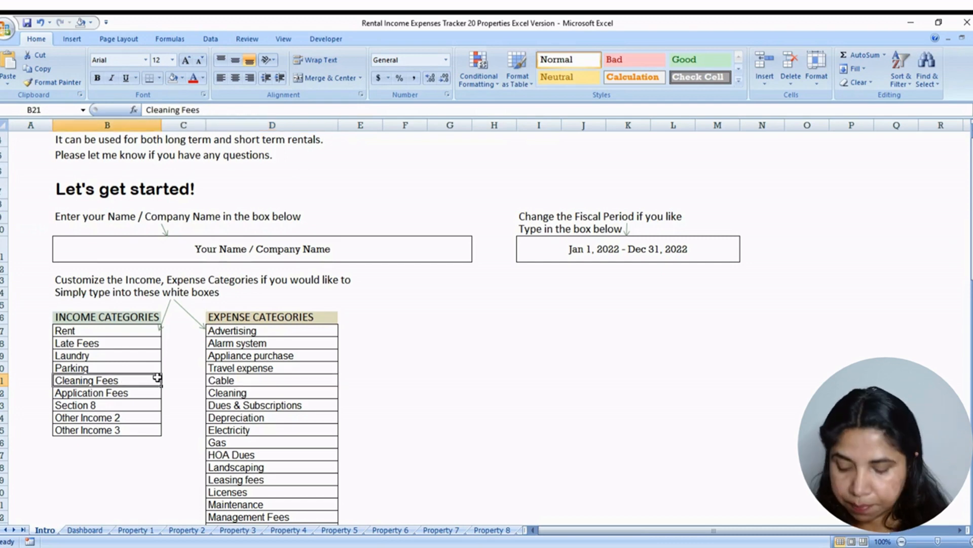
pyautogui.write('Storage')
pyautogui.press('Return')
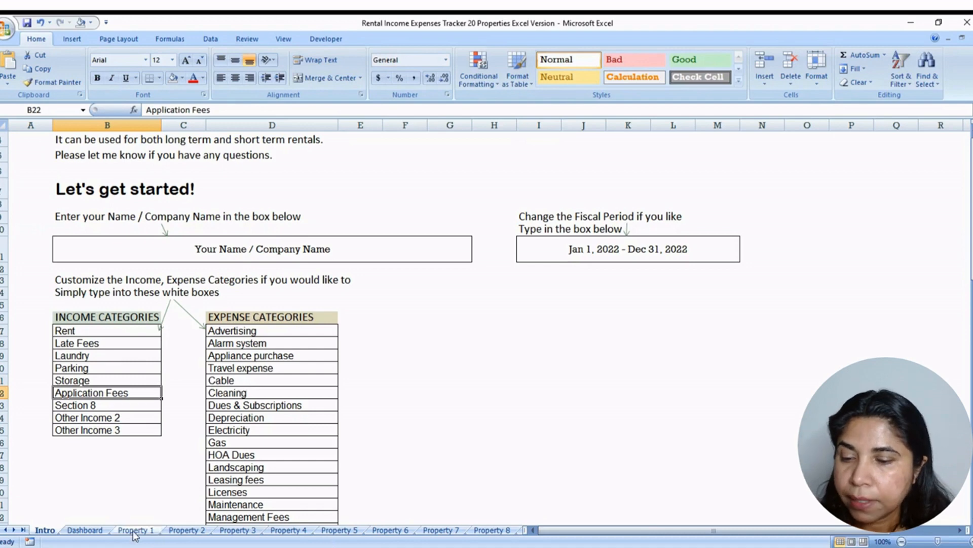
# Enter the street address and town for Property 1 in the property list on the Dashboard sheet.
pyautogui.click(86, 530)
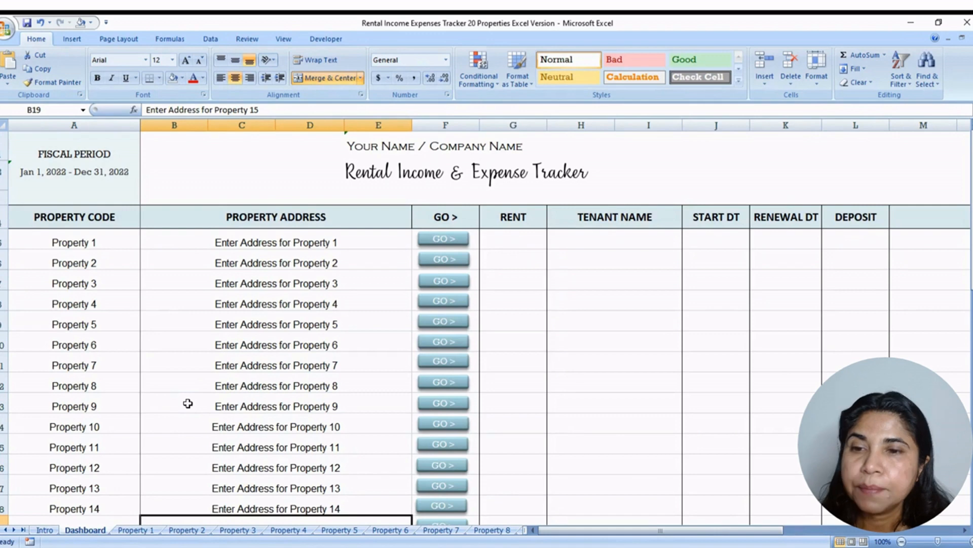
pyautogui.click(247, 244)
pyautogui.click(102, 240)
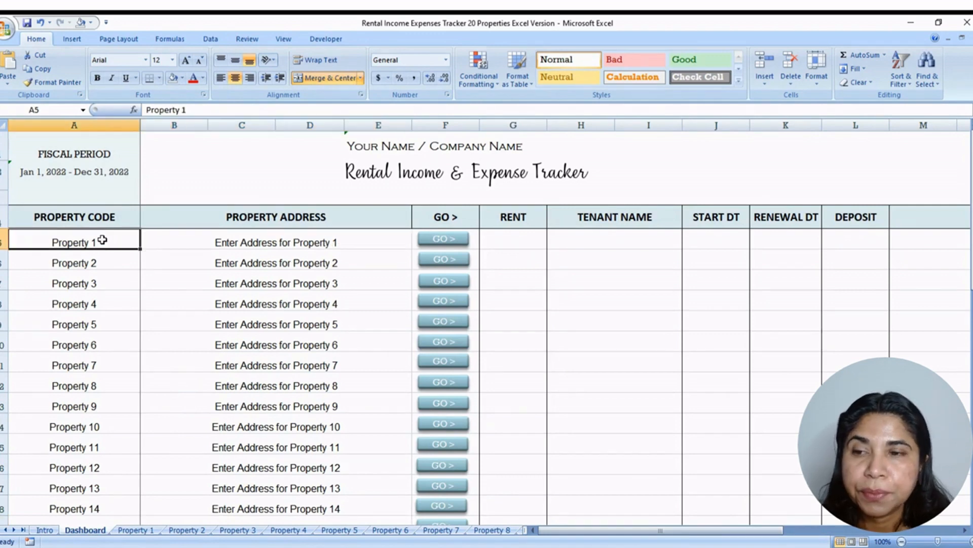
pyautogui.click(207, 241)
pyautogui.write('1 App;le')
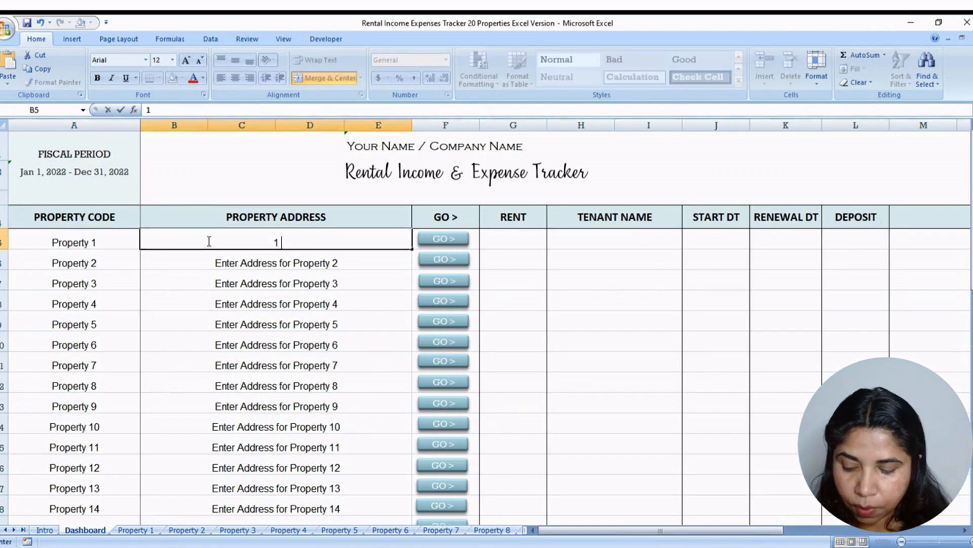
pyautogui.press('BackSpace')
pyautogui.press('BackSpace')
pyautogui.press('BackSpace')
pyautogui.press('BackSpace')
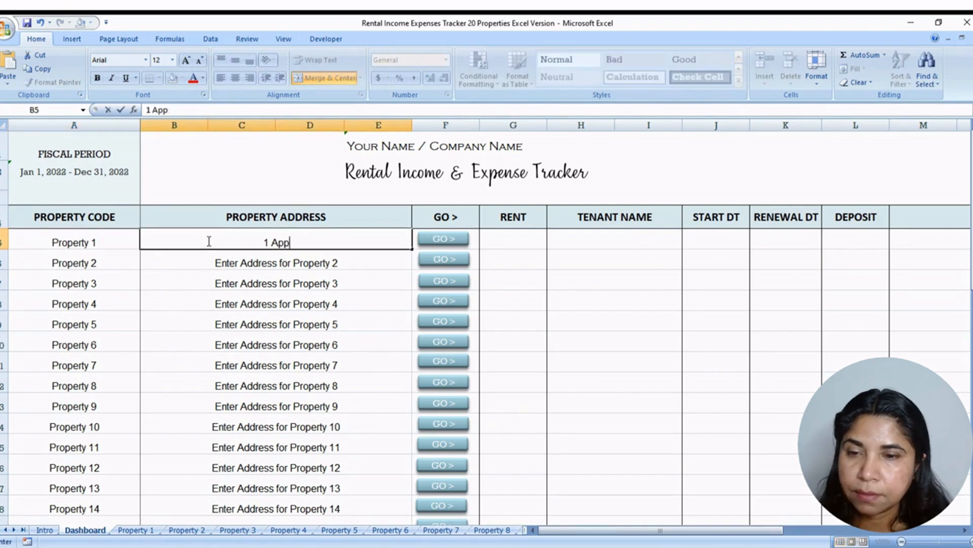
pyautogui.write(';e')
pyautogui.press('BackSpace')
pyautogui.press('BackSpace')
pyautogui.write('le ')
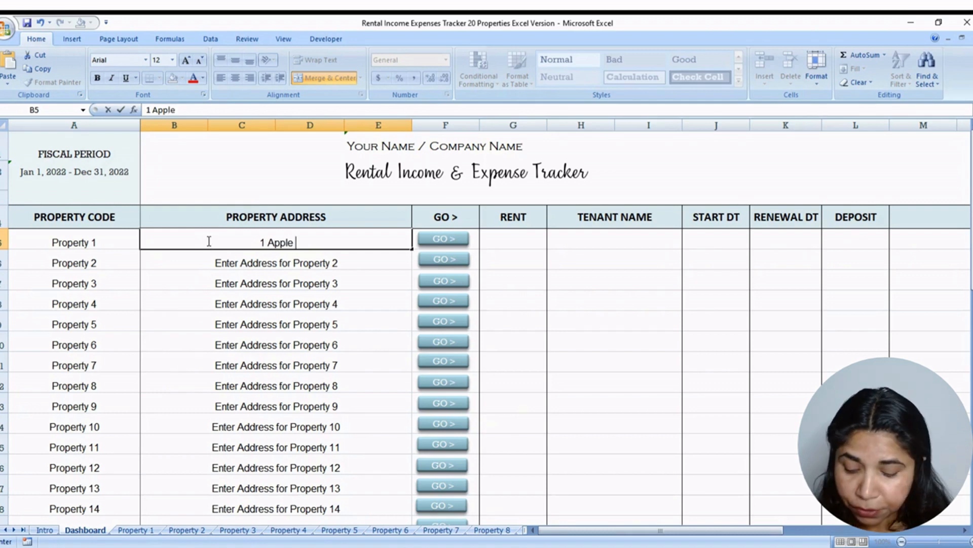
pyautogui.write('St')
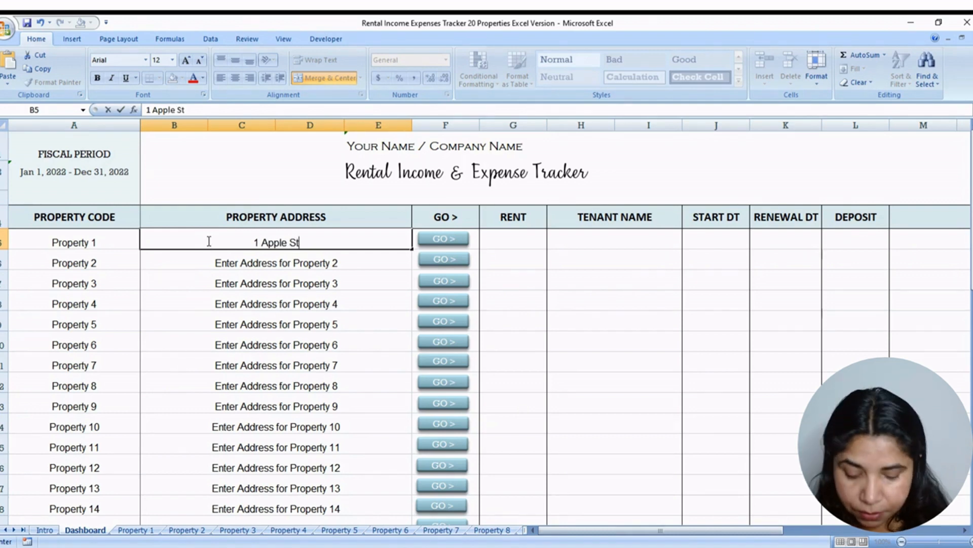
pyautogui.write(', Your')
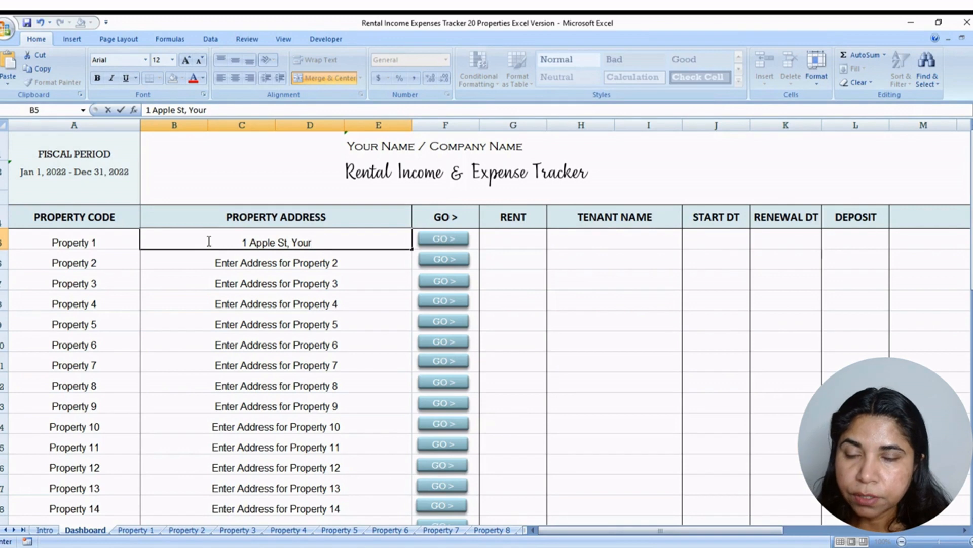
pyautogui.write('town')
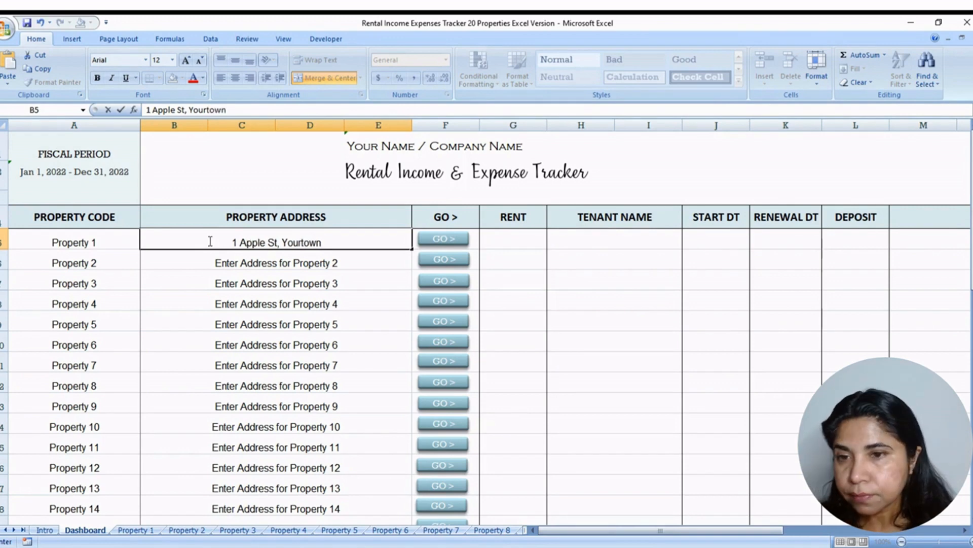
pyautogui.click(96, 242)
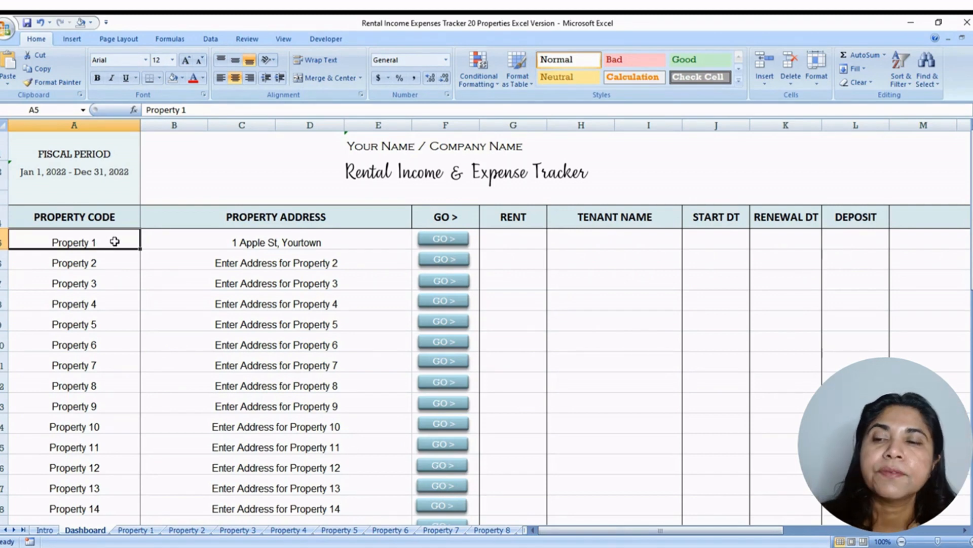
# Examine the property list and the monthly, annual and income category summaries below it on the Dashboard sheet.
pyautogui.click(203, 236)
pyautogui.click(105, 240)
pyautogui.scroll(-1, 179, 353)
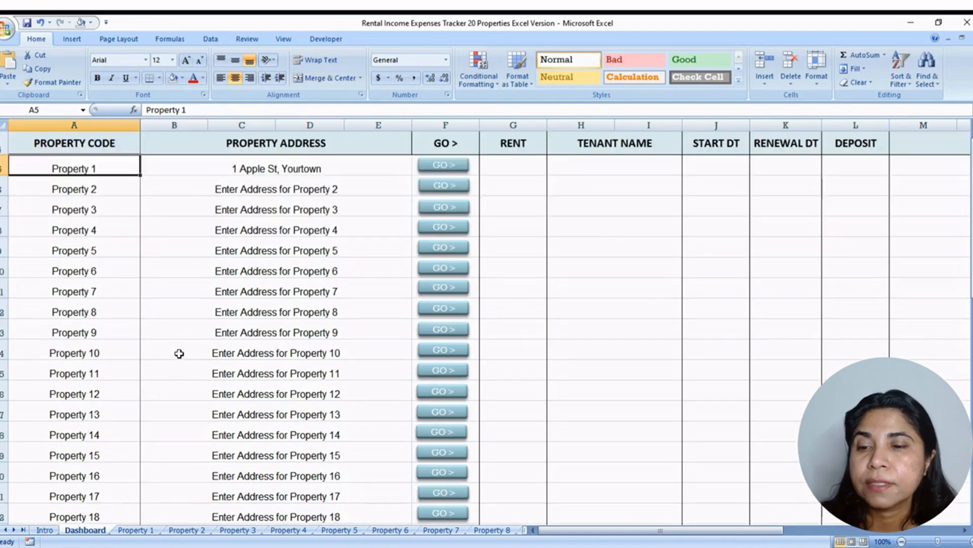
pyautogui.scroll(-7, 179, 353)
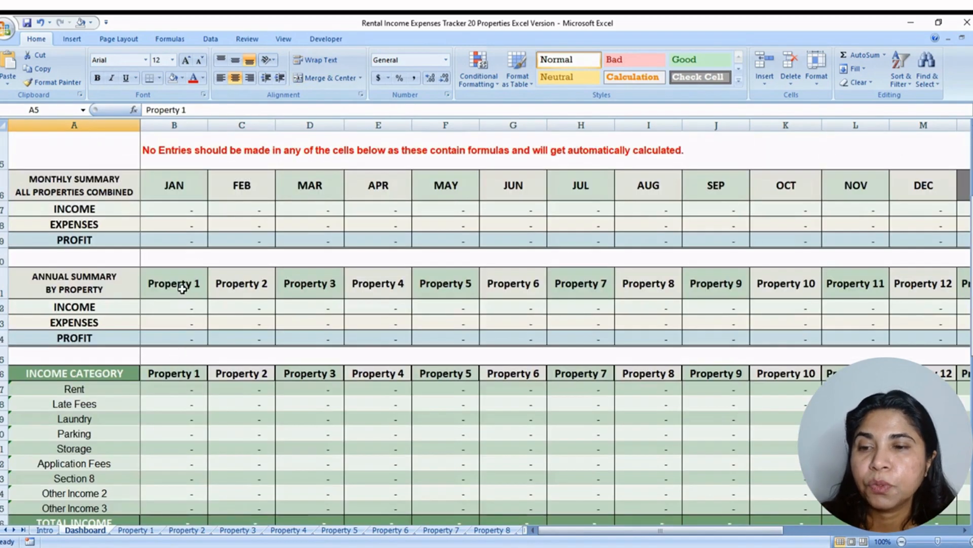
# Replace the Property 1 code in the Dashboard's property list with a short code formed from its street number and name without spaces.
pyautogui.click(182, 289)
pyautogui.click(236, 282)
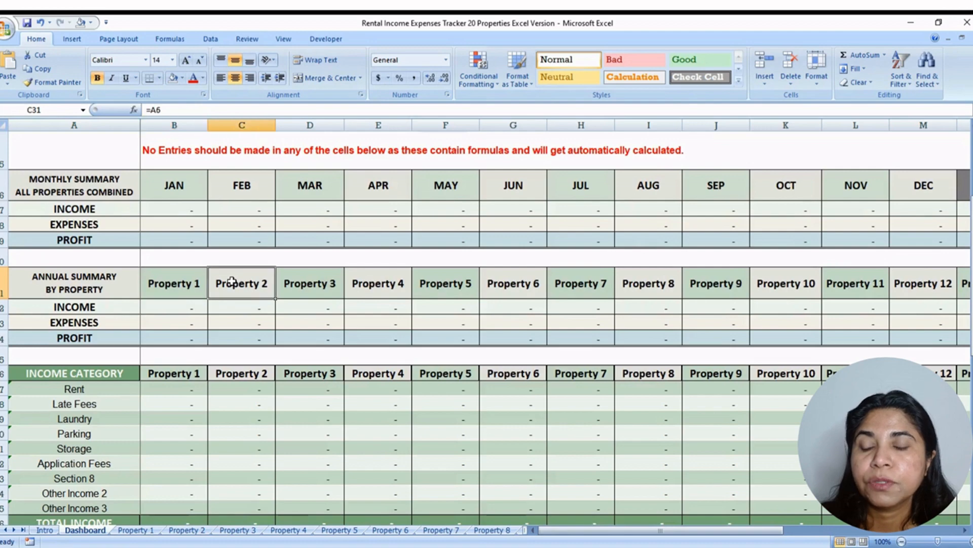
pyautogui.click(190, 287)
pyautogui.scroll(4, 192, 291)
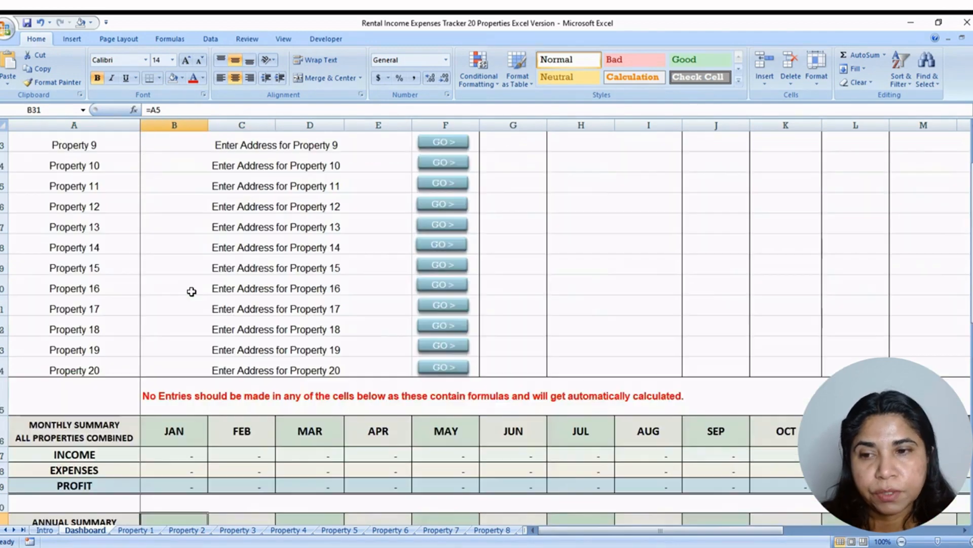
pyautogui.scroll(4, 192, 291)
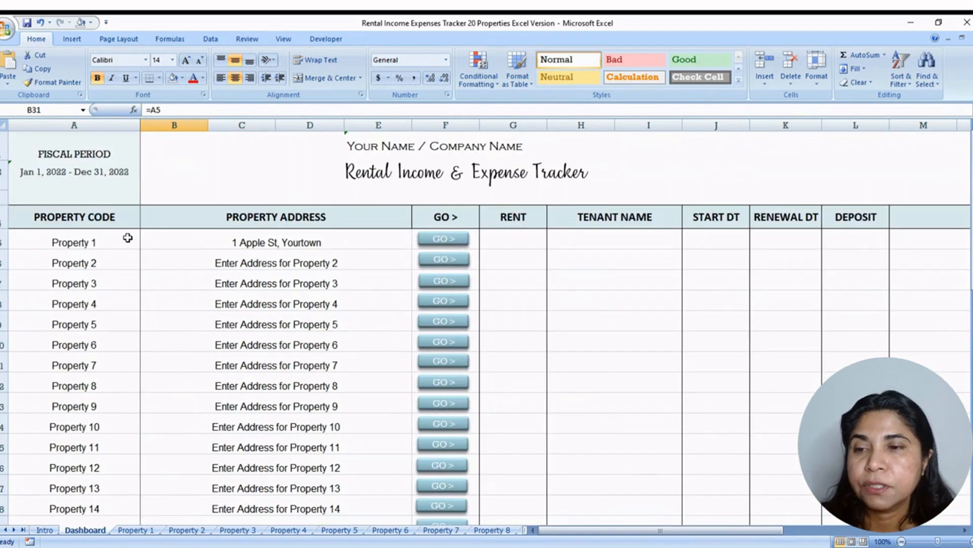
pyautogui.click(110, 240)
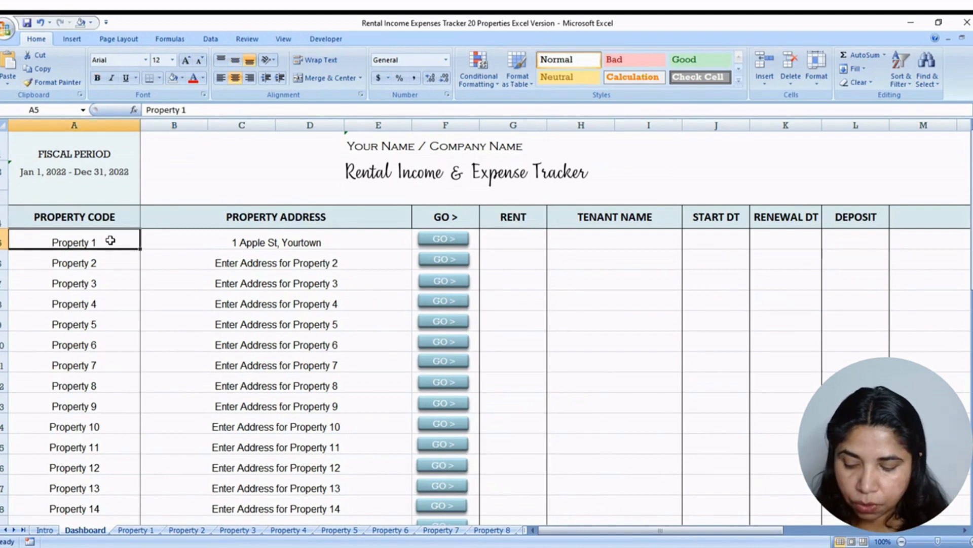
pyautogui.write('1Apple')
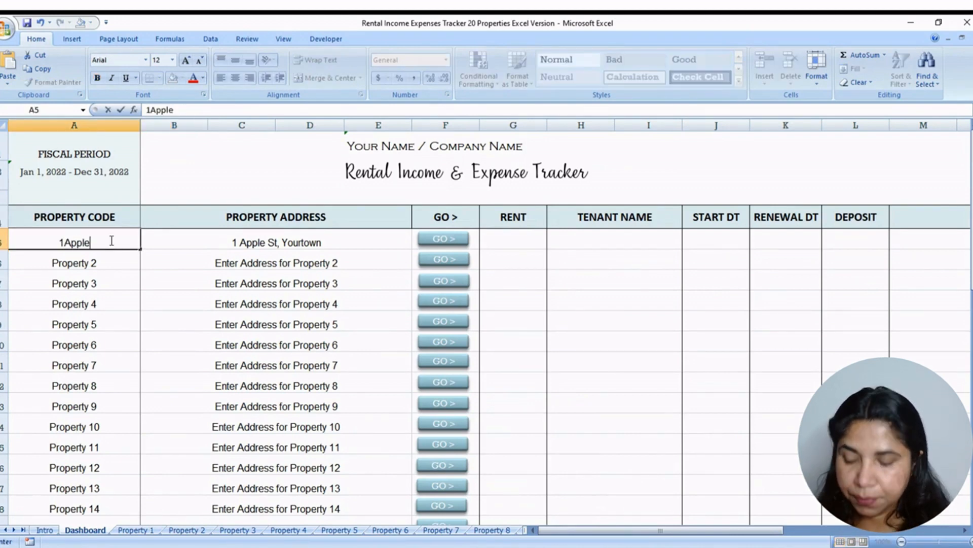
pyautogui.write('St')
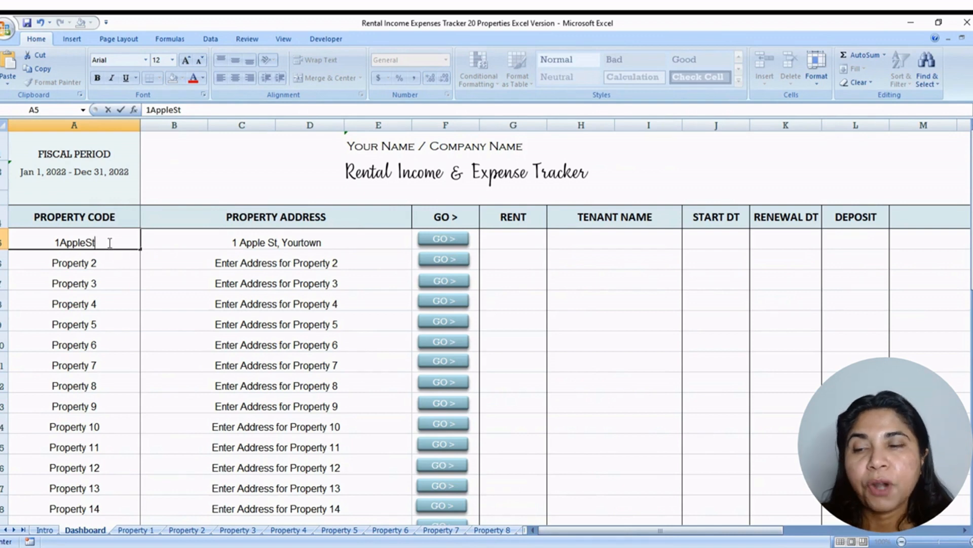
pyautogui.click(111, 259)
pyautogui.click(109, 238)
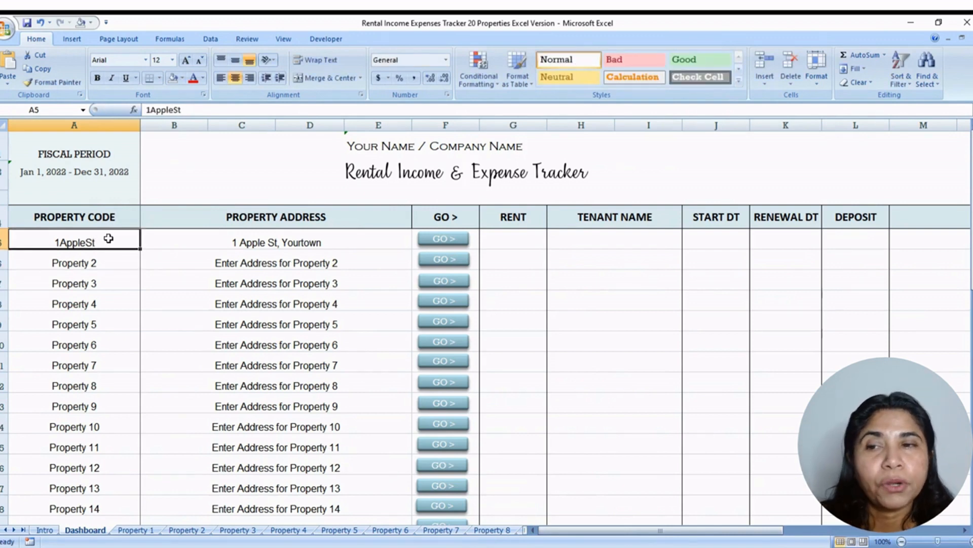
# Check the property headings in the annual summary and income category tables against the new code in the property list.
pyautogui.scroll(-6, 117, 305)
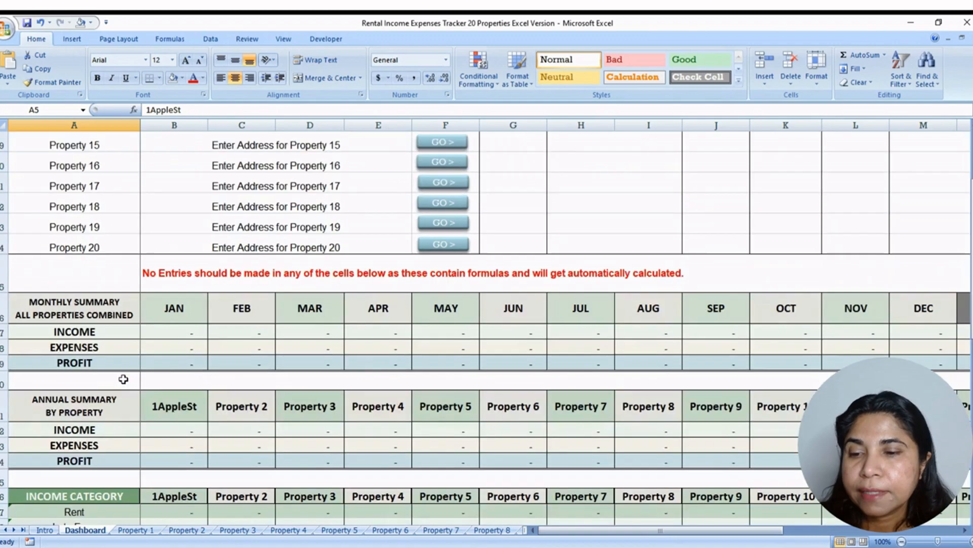
pyautogui.click(178, 406)
pyautogui.click(233, 406)
pyautogui.click(308, 409)
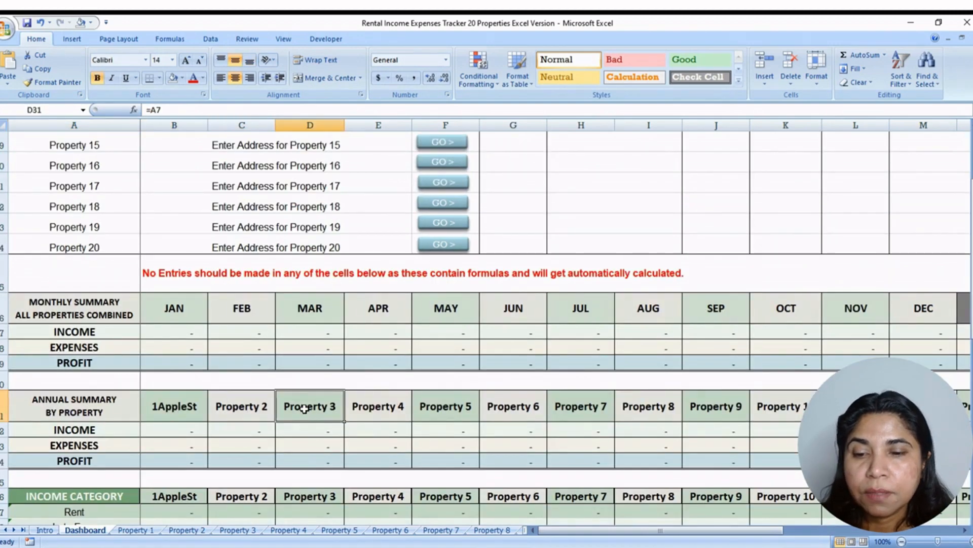
pyautogui.click(195, 410)
pyautogui.scroll(5, 177, 330)
pyautogui.scroll(1, 177, 329)
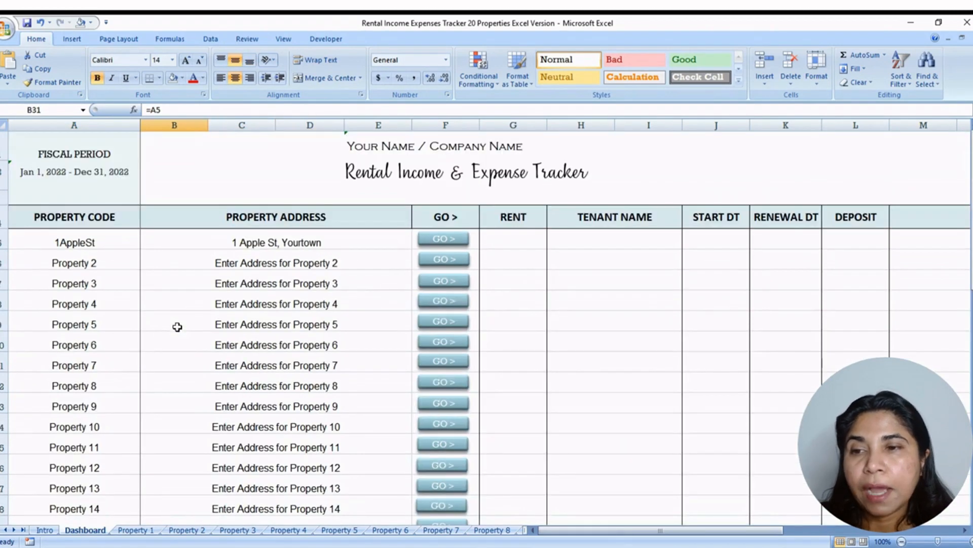
pyautogui.click(111, 243)
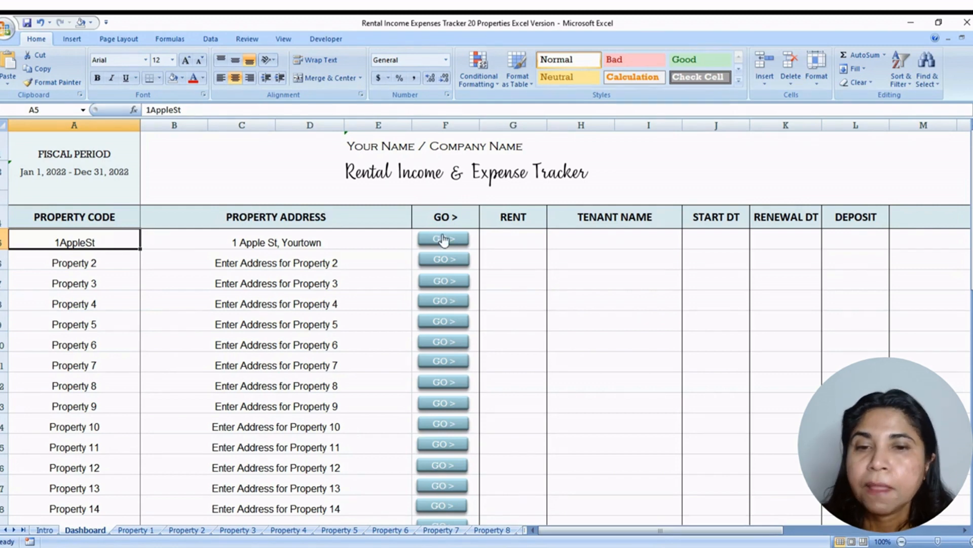
# Enter a rent of 1200 for the first property in the Dashboard's property list.
pyautogui.click(515, 240)
pyautogui.moveTo(515, 240)
pyautogui.mouseDown()
pyautogui.moveTo(571, 239)
pyautogui.moveTo(527, 242)
pyautogui.mouseUp()
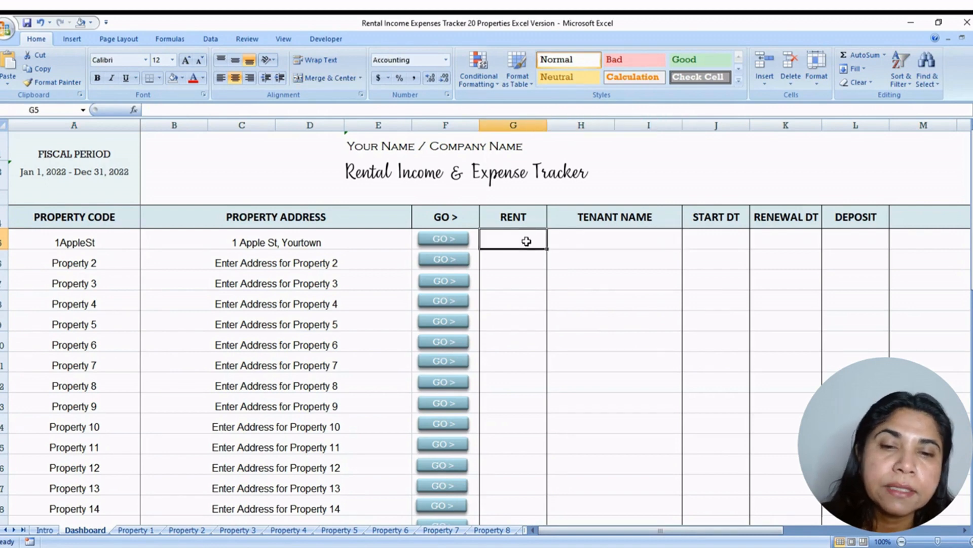
pyautogui.click(340, 238)
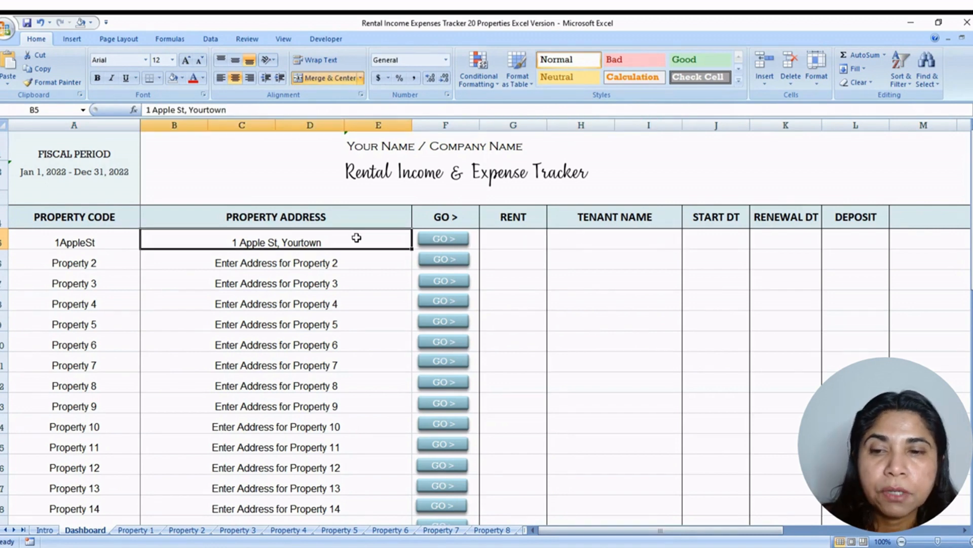
pyautogui.click(506, 243)
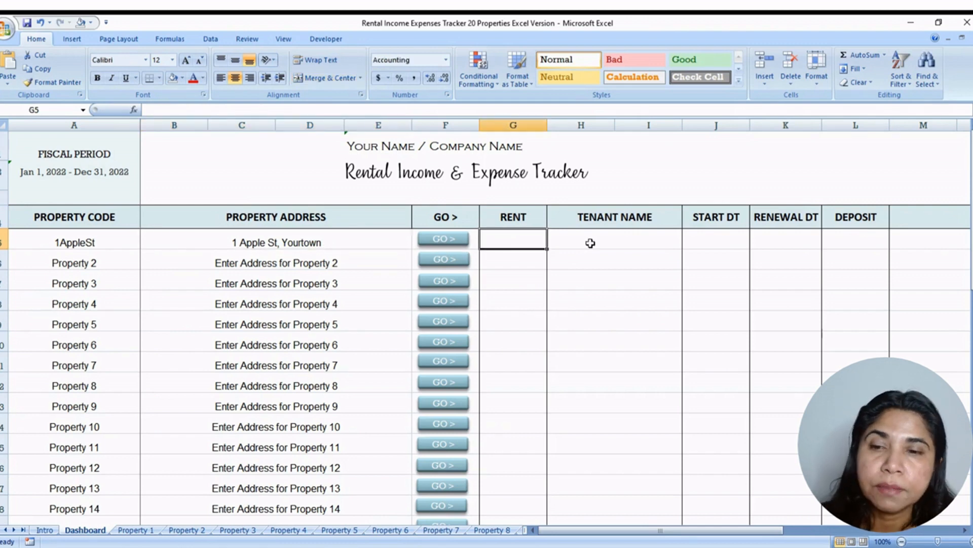
pyautogui.click(368, 239)
pyautogui.click(506, 239)
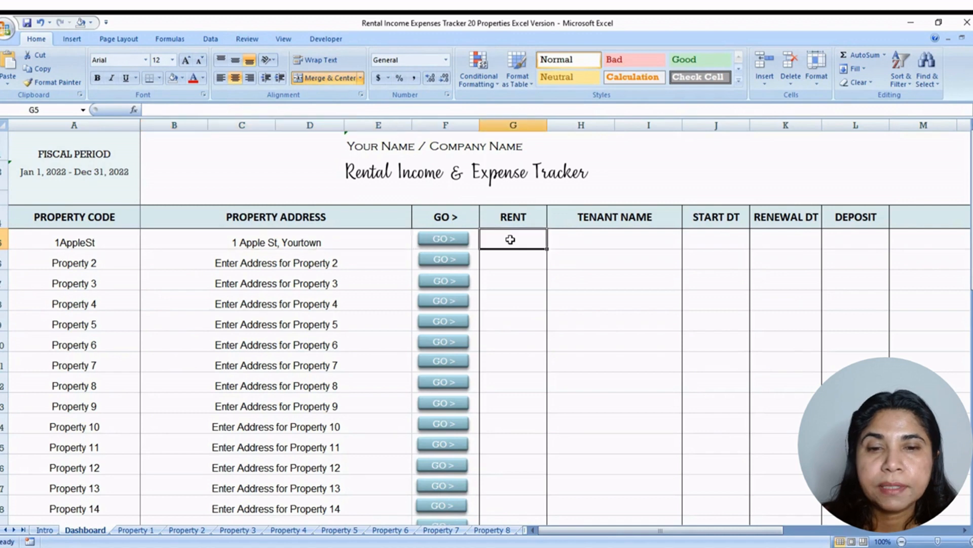
pyautogui.write('1200')
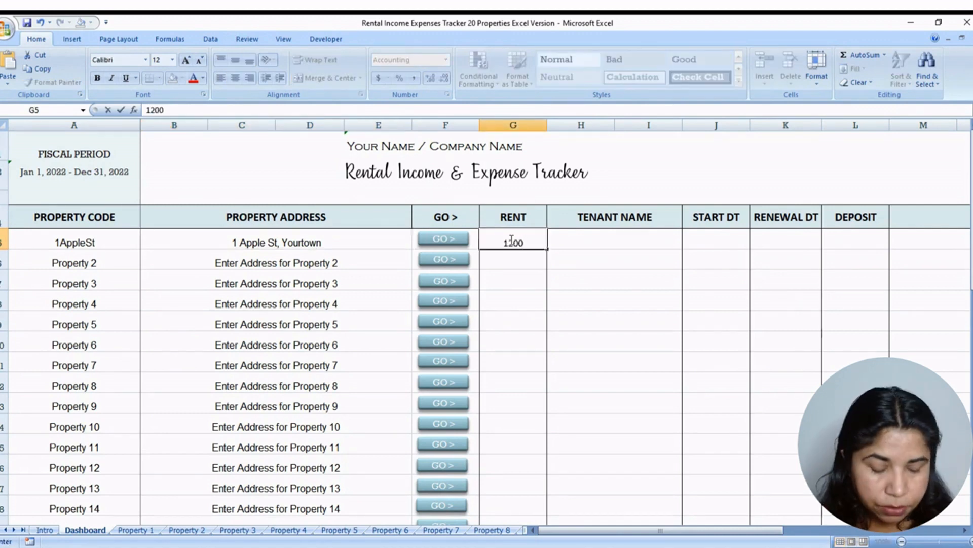
pyautogui.press('Return')
pyautogui.press('Up')
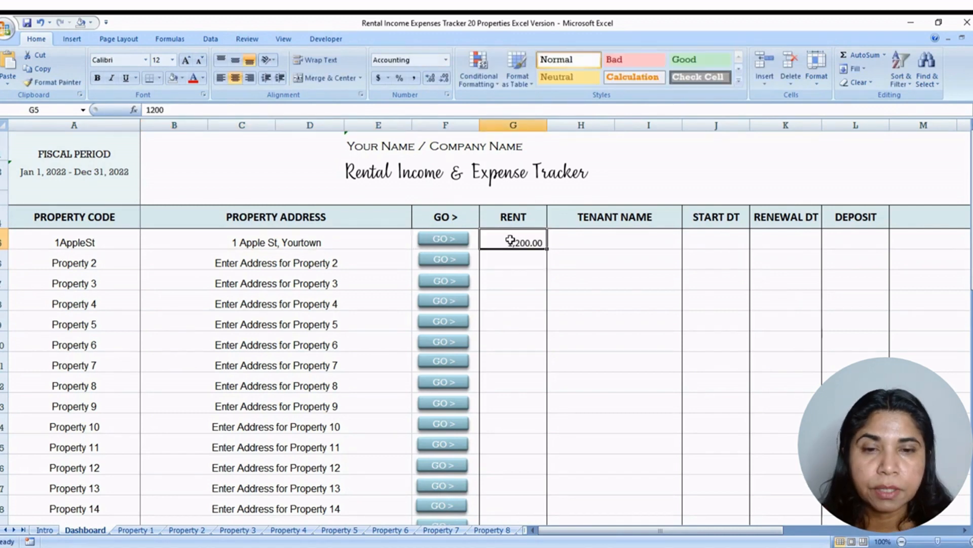
# Enter the tenant's full name for the first property.
pyautogui.press('Right')
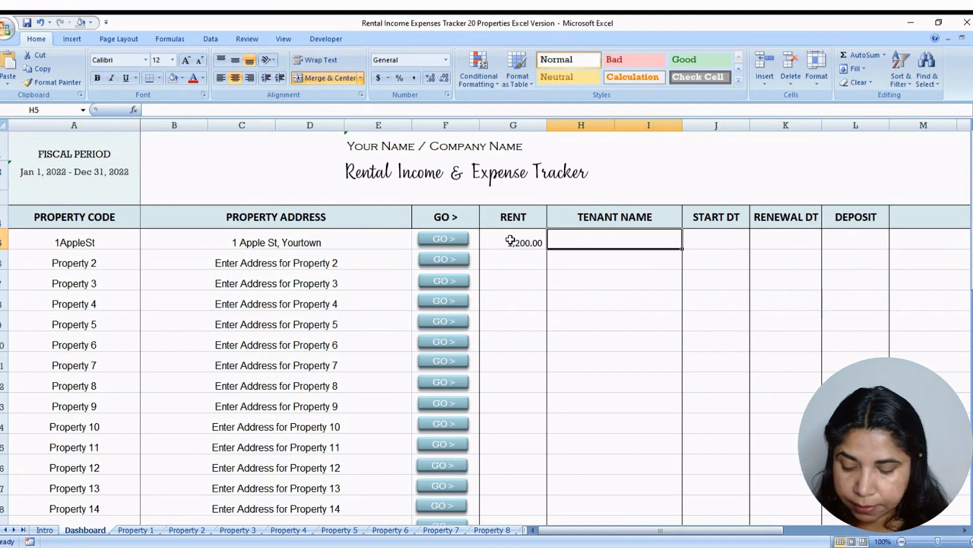
pyautogui.write('Amand')
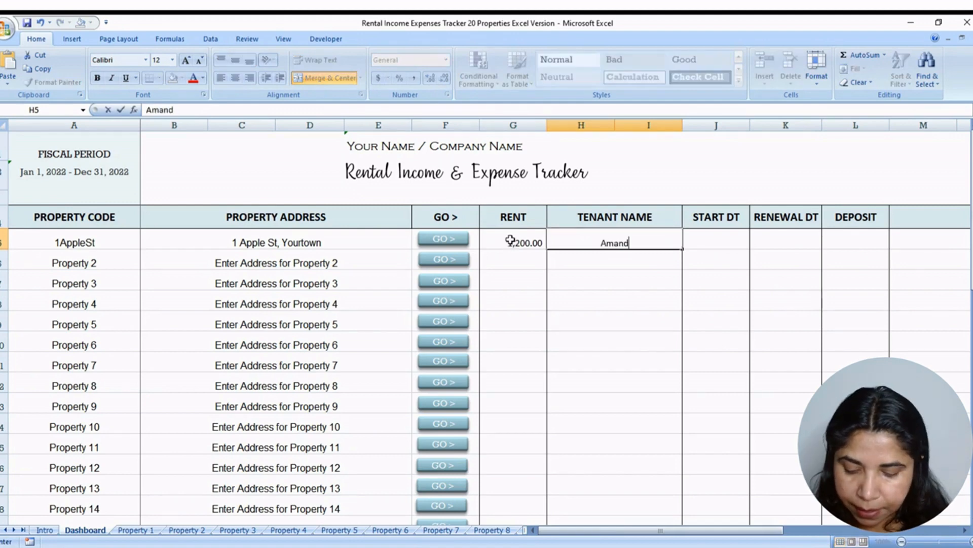
pyautogui.write('a Ba')
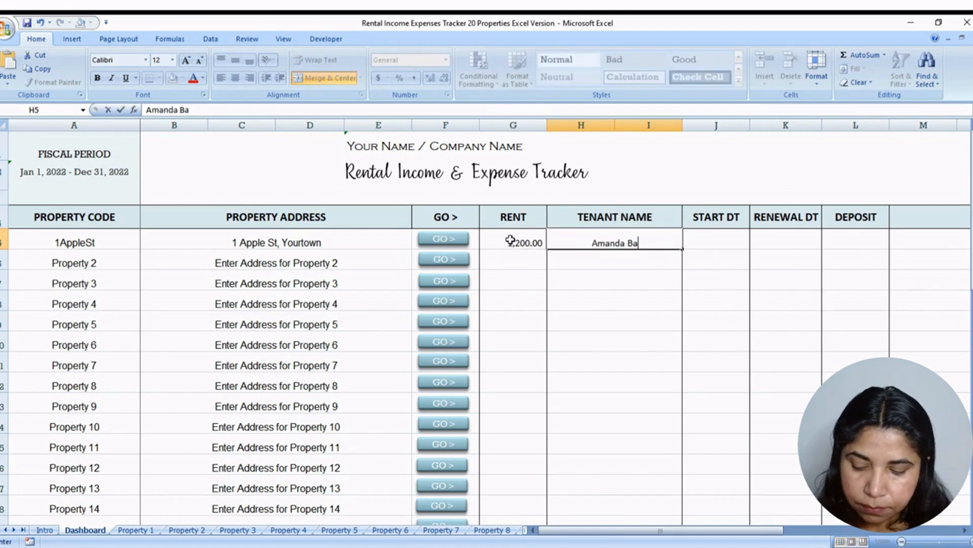
pyautogui.write('rry')
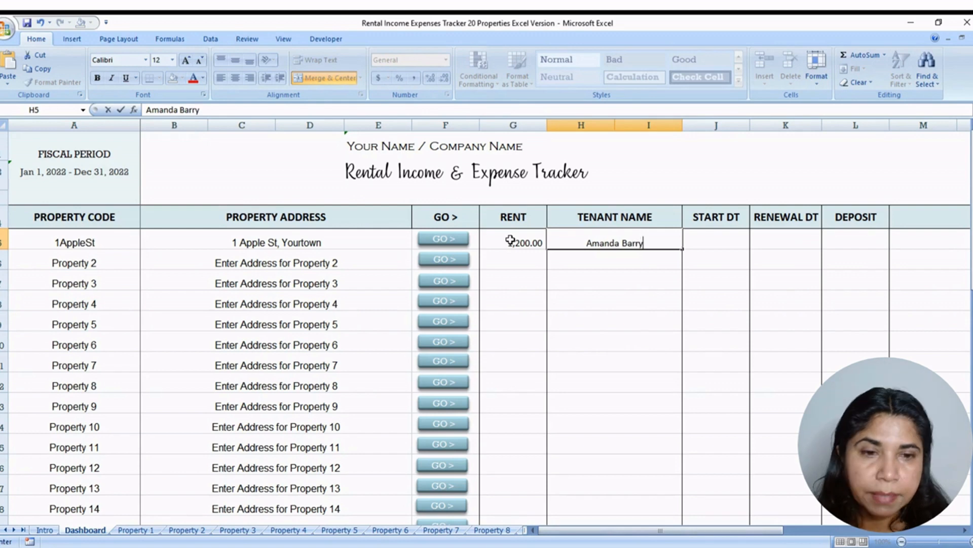
# Enter Jan 1 2019 as the first property's start date and Jan 1 2023 as its renewal date.
pyautogui.click(724, 250)
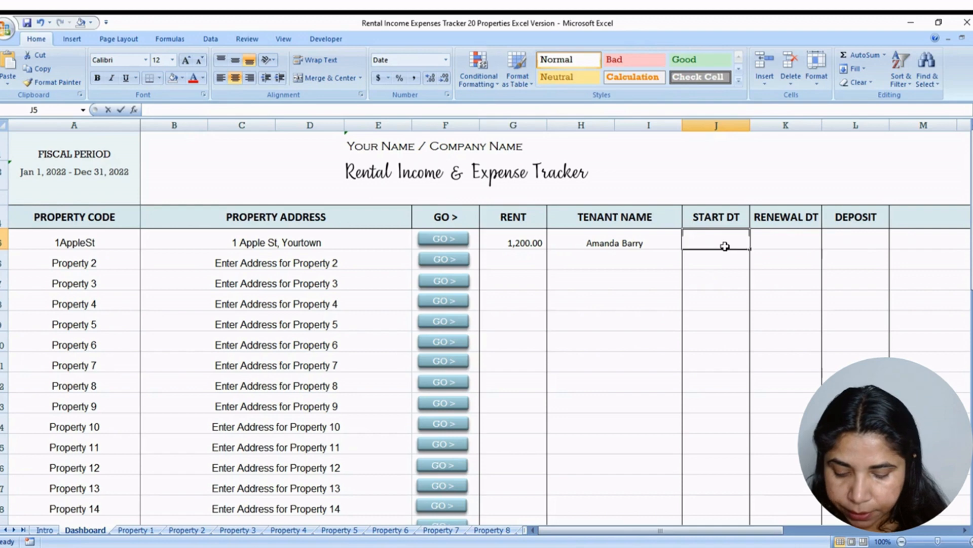
pyautogui.write('Jan 1')
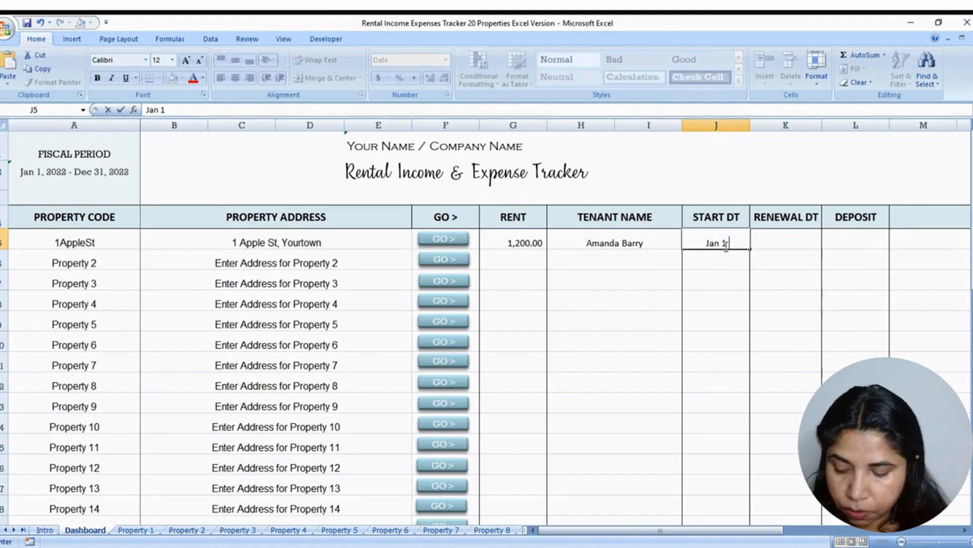
pyautogui.write(' 2019')
pyautogui.press('Return')
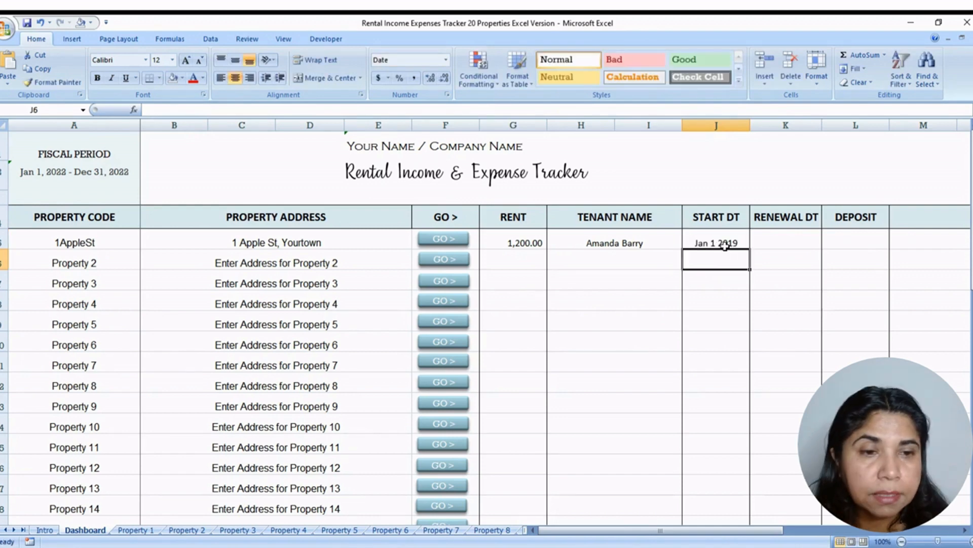
pyautogui.click(779, 234)
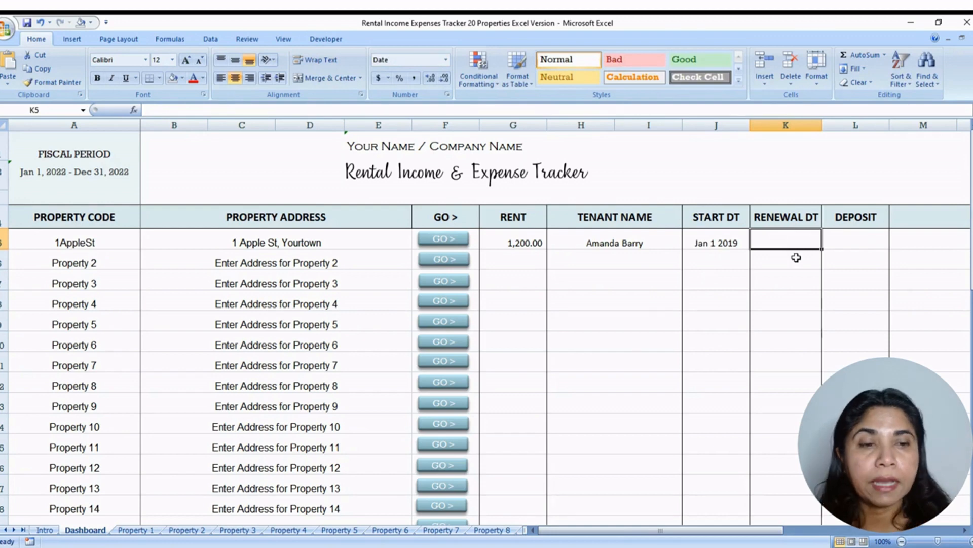
pyautogui.write('Jan ')
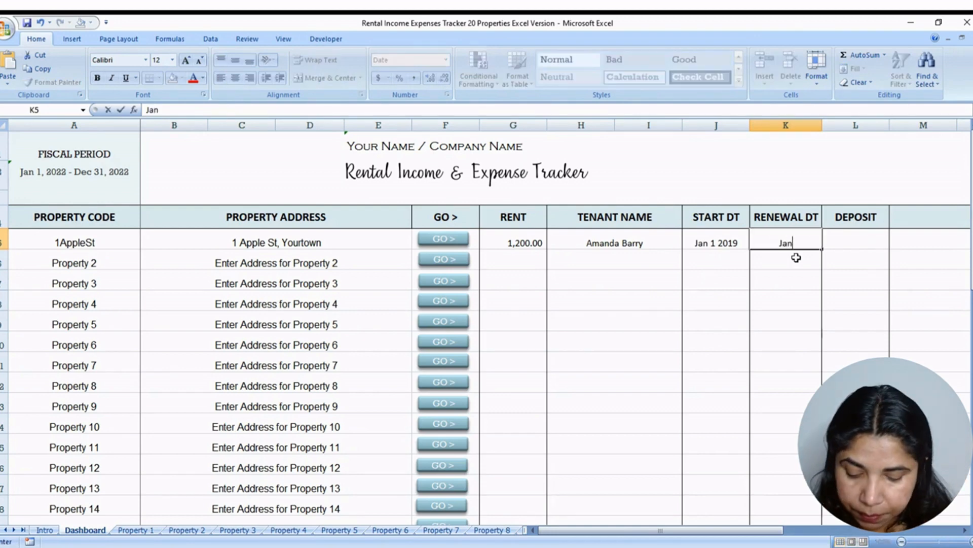
pyautogui.write('1')
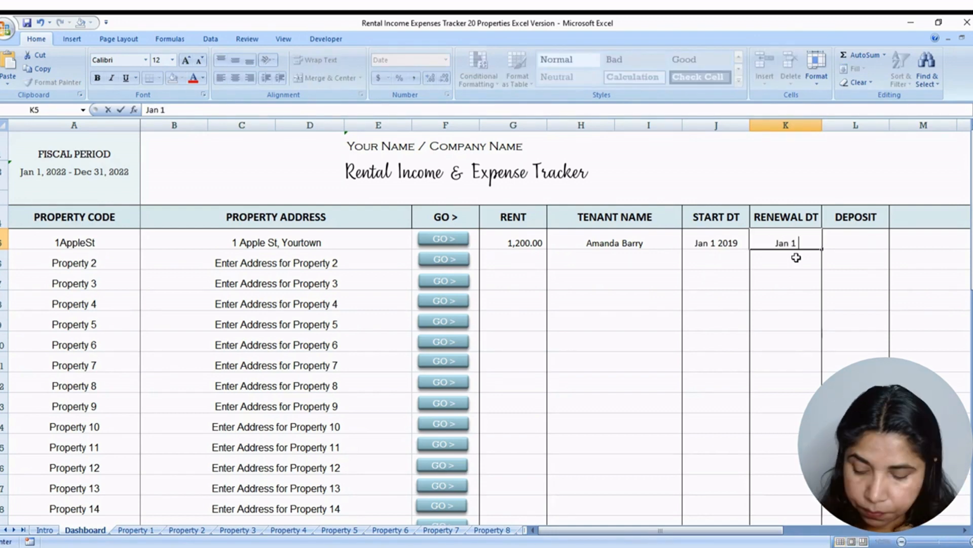
pyautogui.write(' 2023')
# Enter a deposit of 1200 for the first property.
pyautogui.click(839, 240)
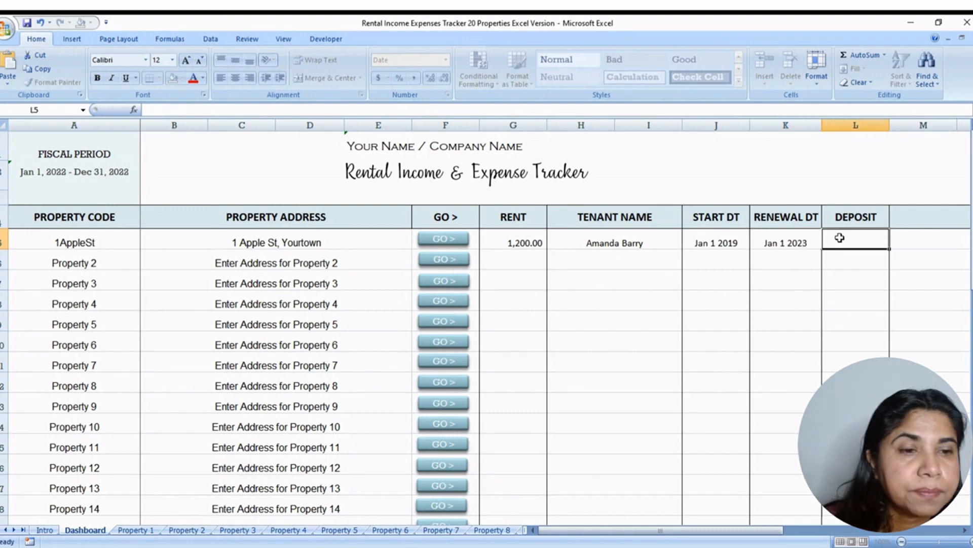
pyautogui.write('1200')
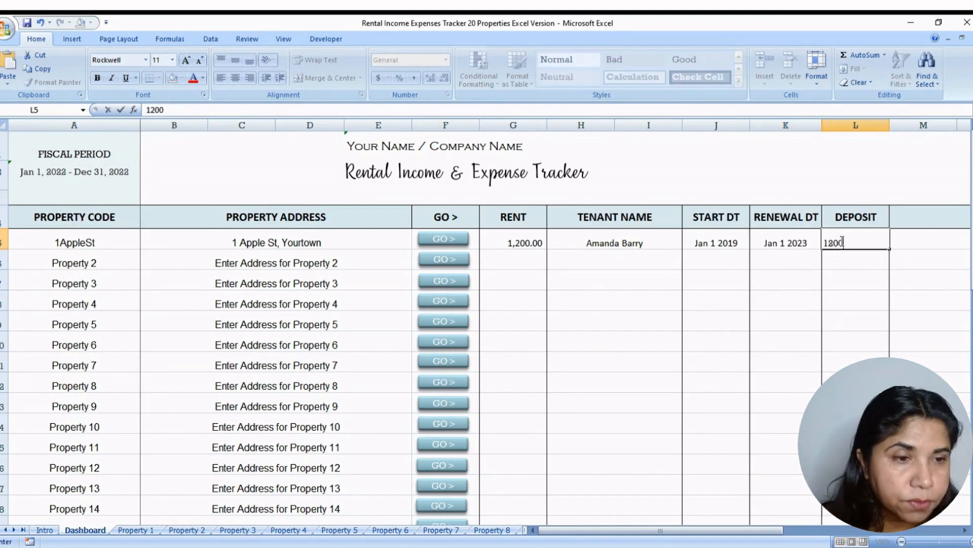
pyautogui.press('Tab')
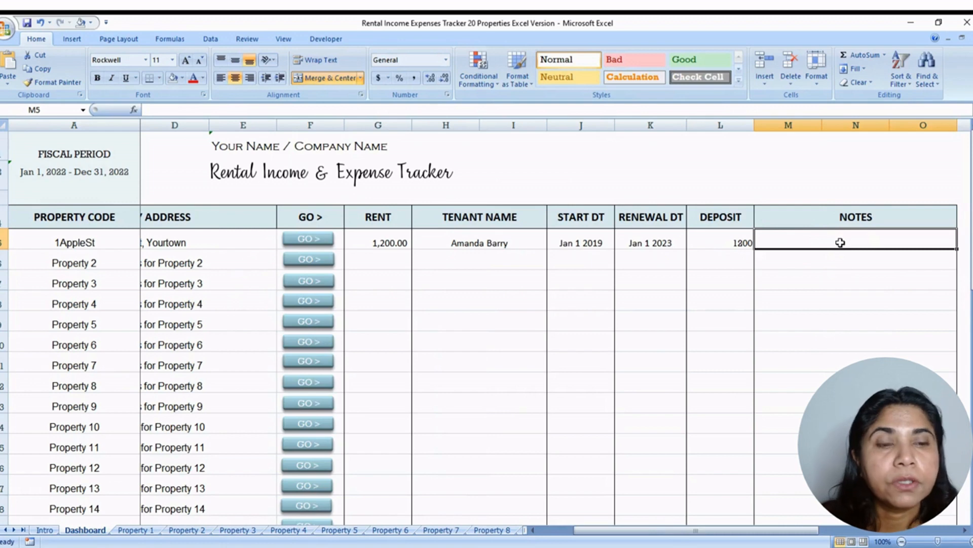
pyautogui.moveTo(641, 530); pyautogui.dragTo(606, 530)
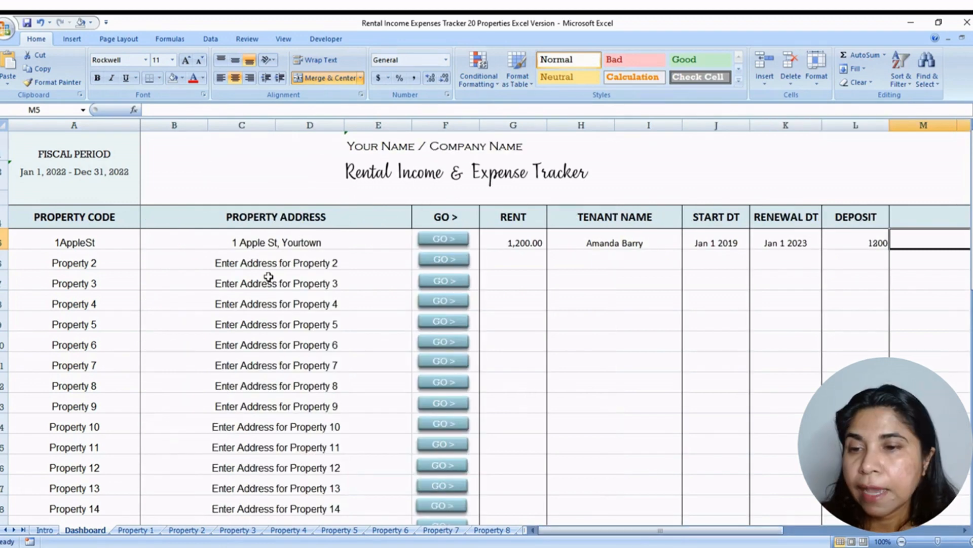
# Examine the remaining property address rows through Property 20 and the monthly summary below them on the Dashboard.
pyautogui.click(250, 322)
pyautogui.click(250, 363)
pyautogui.click(244, 396)
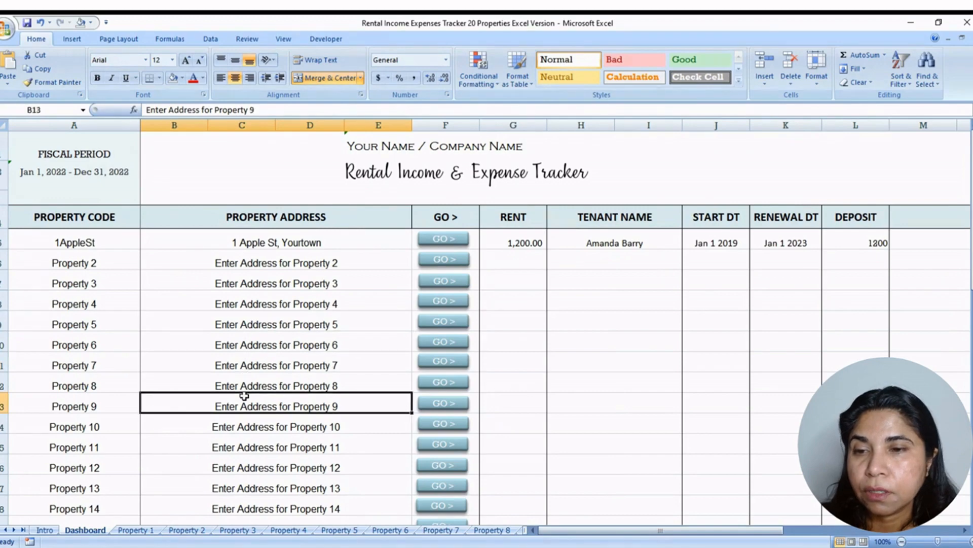
pyautogui.click(244, 427)
pyautogui.scroll(-2, 249, 441)
pyautogui.scroll(-5, 249, 441)
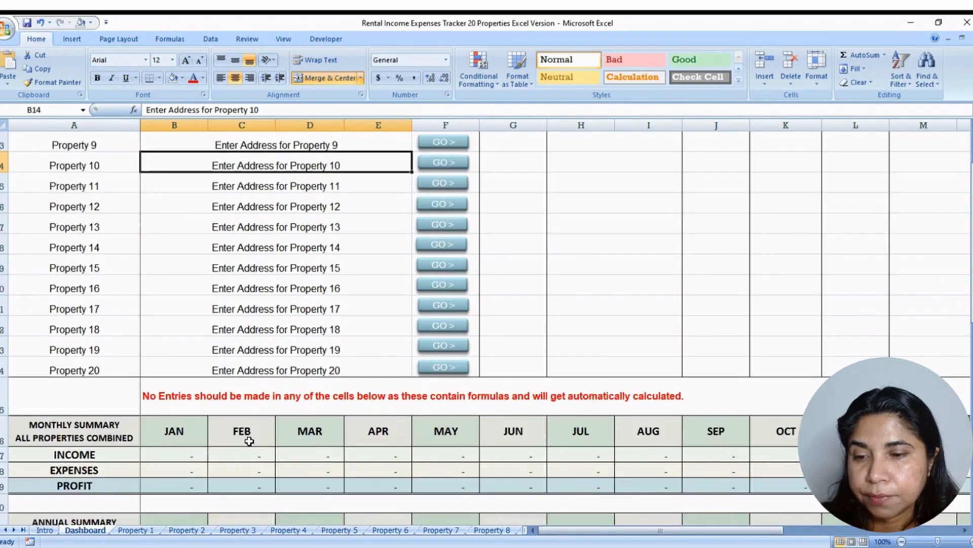
pyautogui.scroll(7, 249, 441)
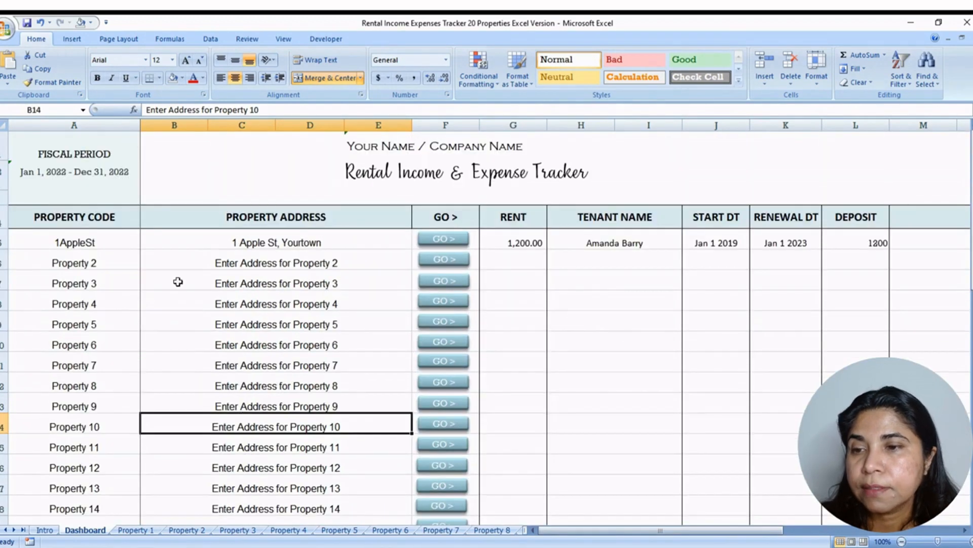
pyautogui.click(84, 242)
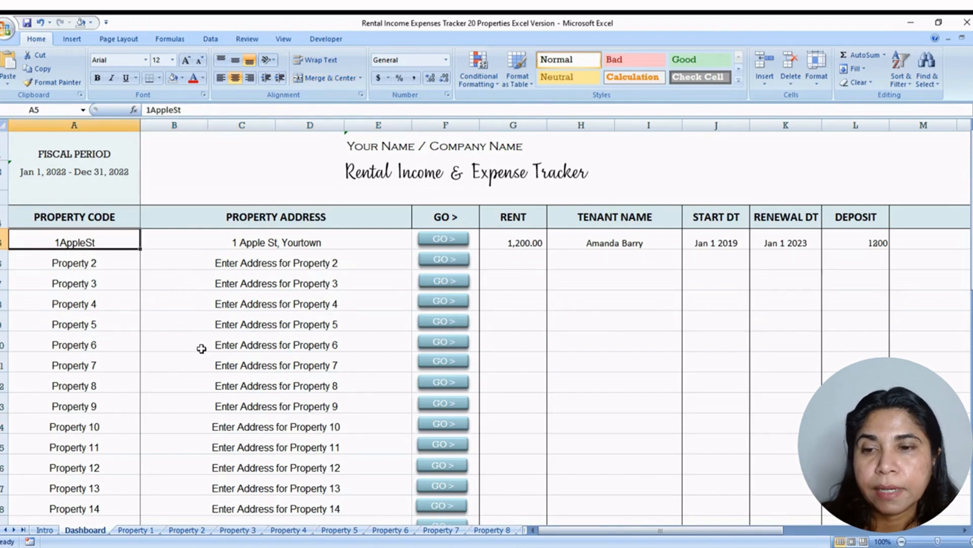
# Examine the Dashboard's annual summary by property and the income and expense category tables below it.
pyautogui.scroll(-7, 200, 345)
pyautogui.click(184, 346)
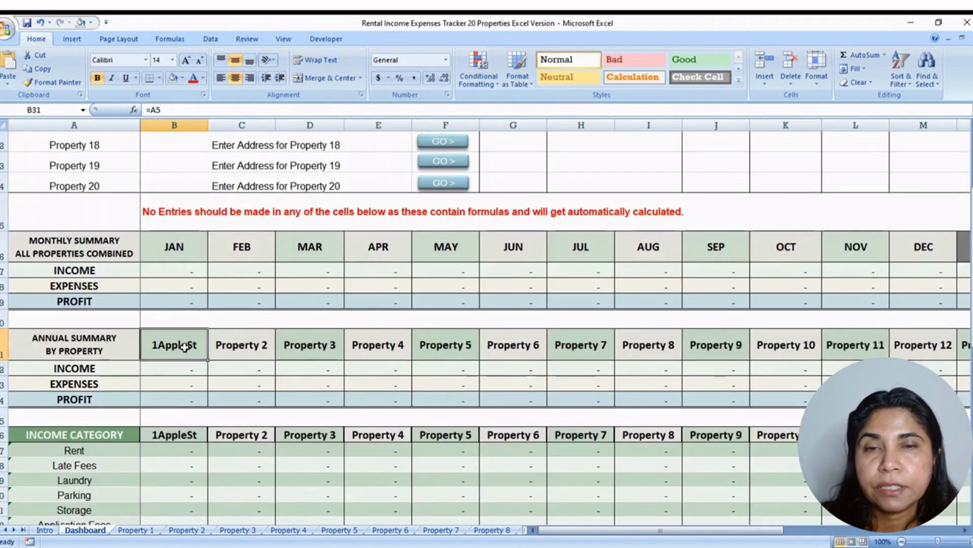
pyautogui.scroll(-5, 194, 348)
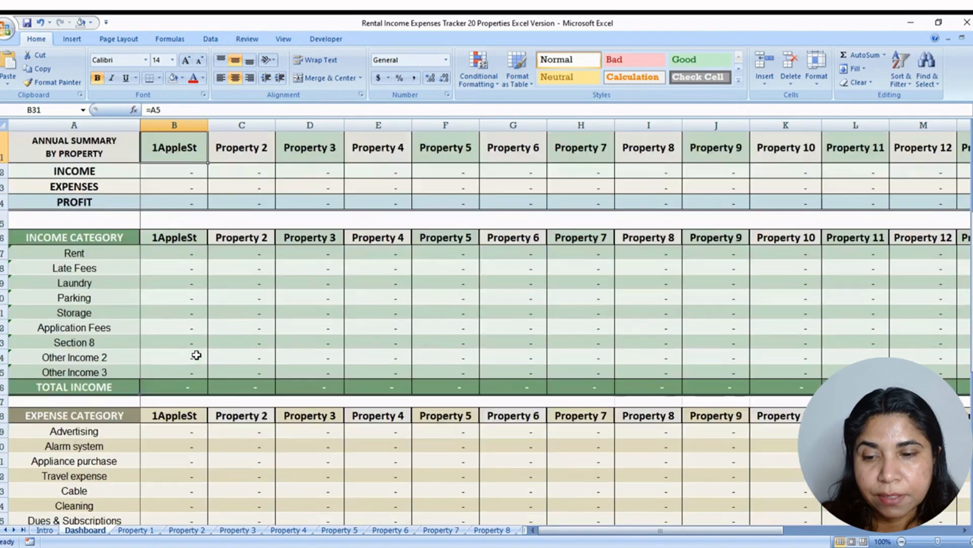
pyautogui.scroll(5, 196, 354)
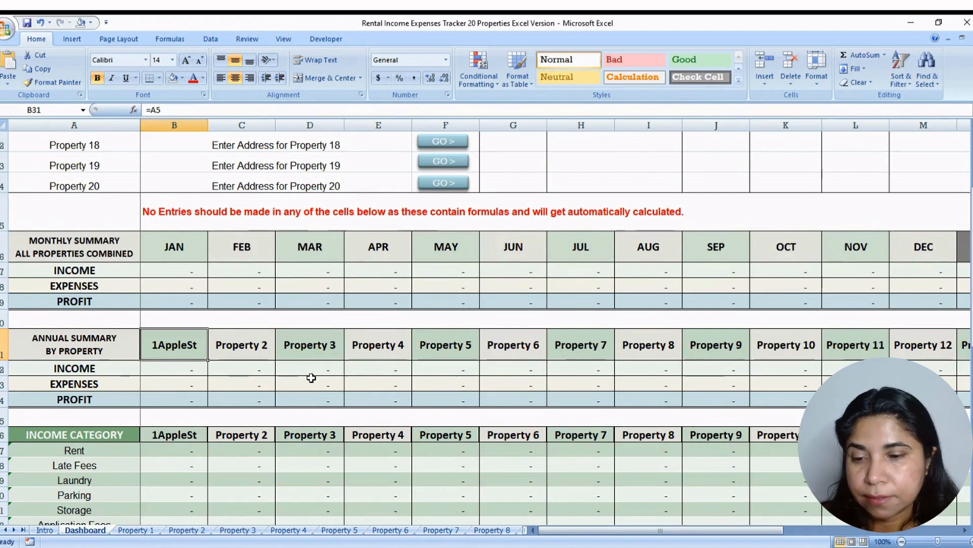
# On the Property 1 sheet, record the first income entry dated Oct 15 with category Rent and amount 1200.
pyautogui.click(143, 531)
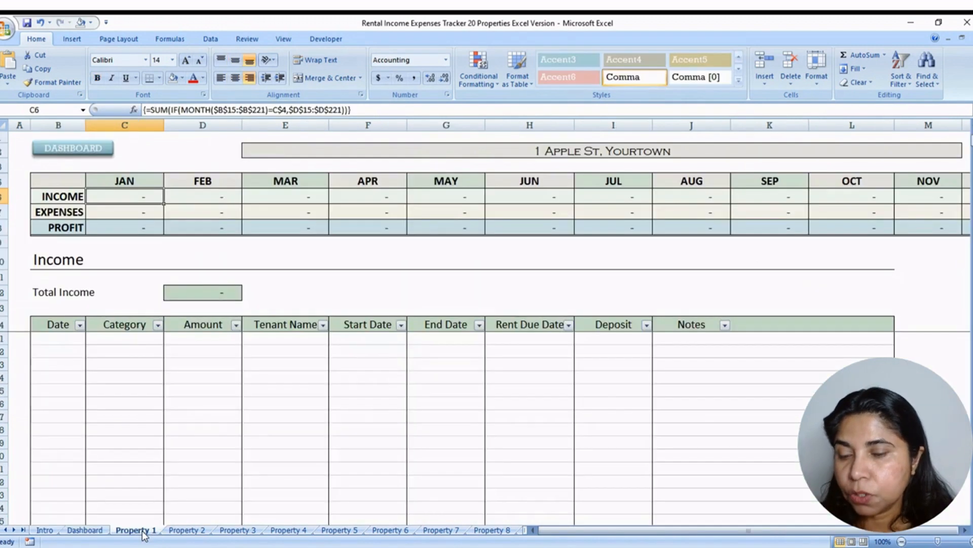
pyautogui.click(67, 339)
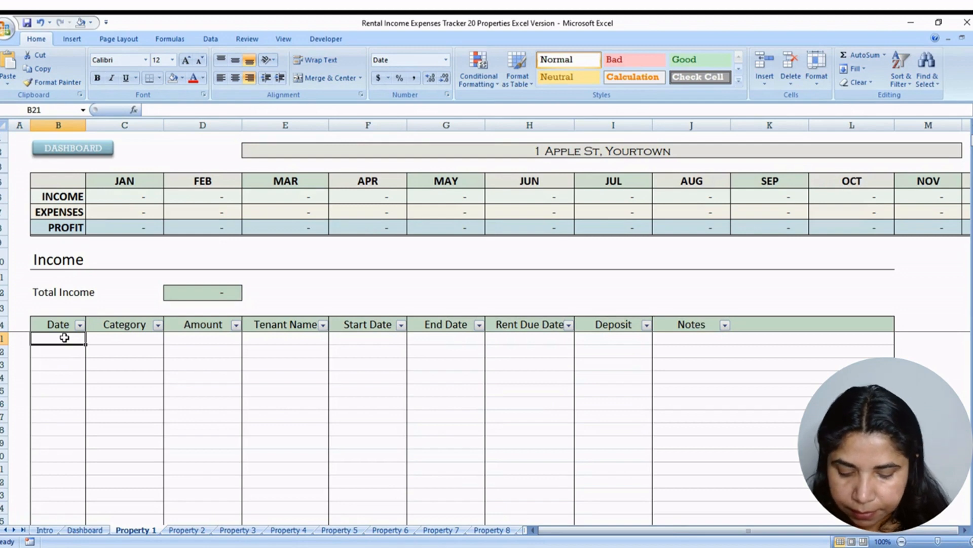
pyautogui.write('Oct 15')
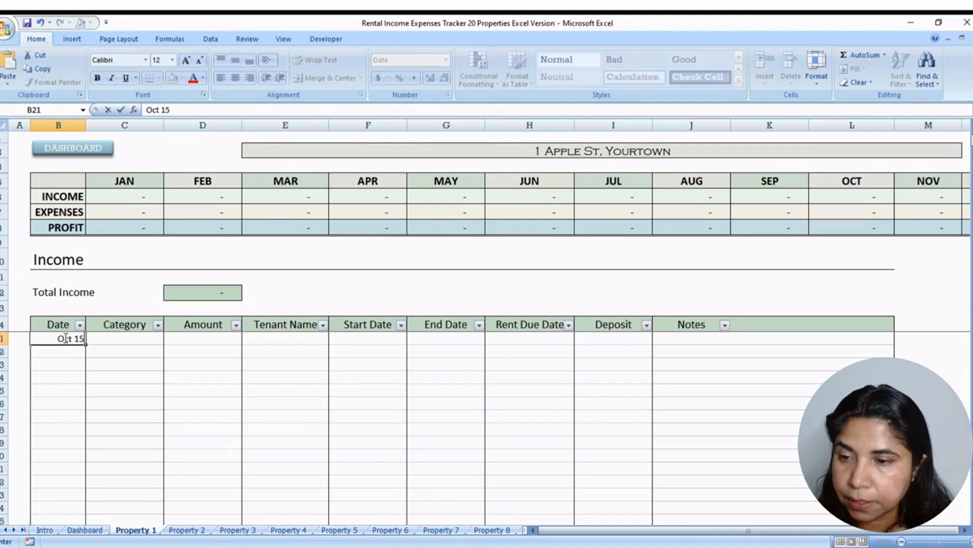
pyautogui.press('Tab')
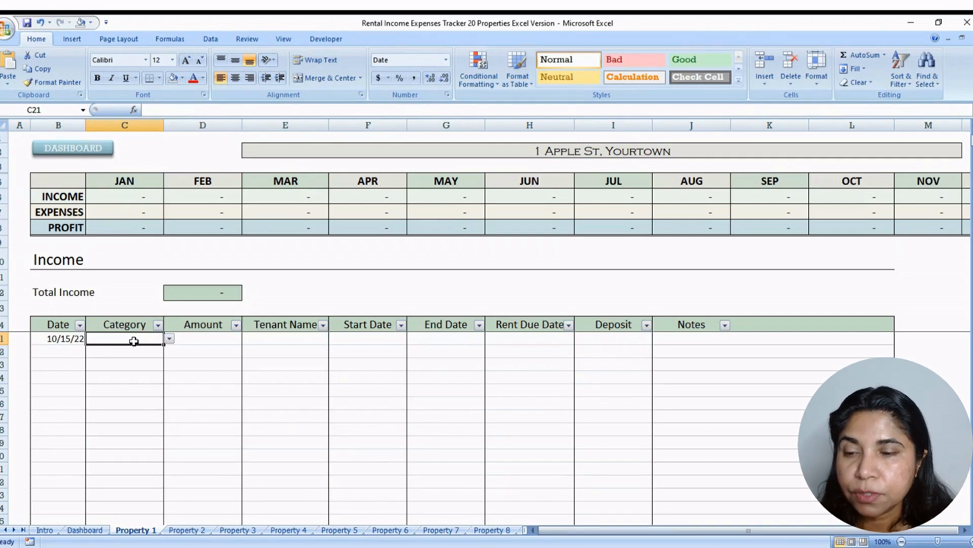
pyautogui.click(169, 341)
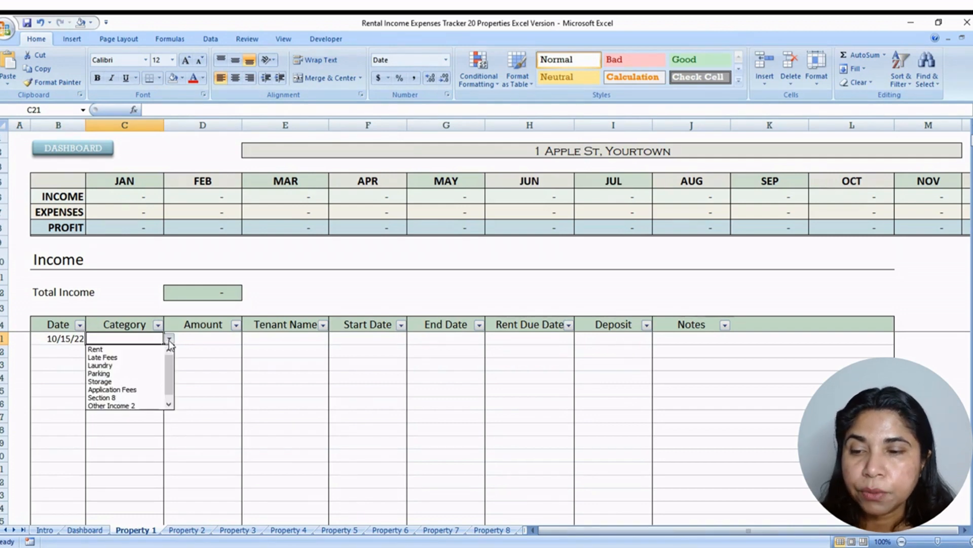
pyautogui.click(126, 350)
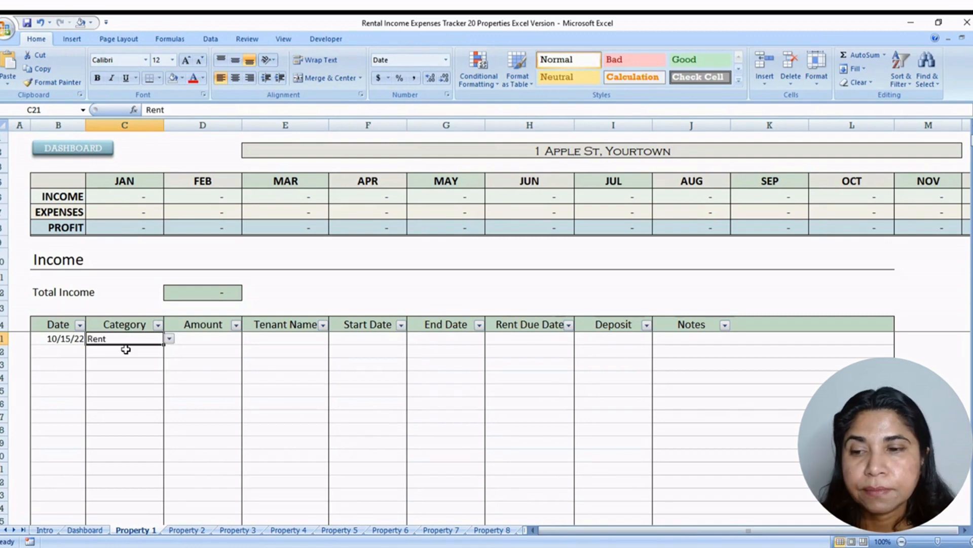
pyautogui.click(191, 341)
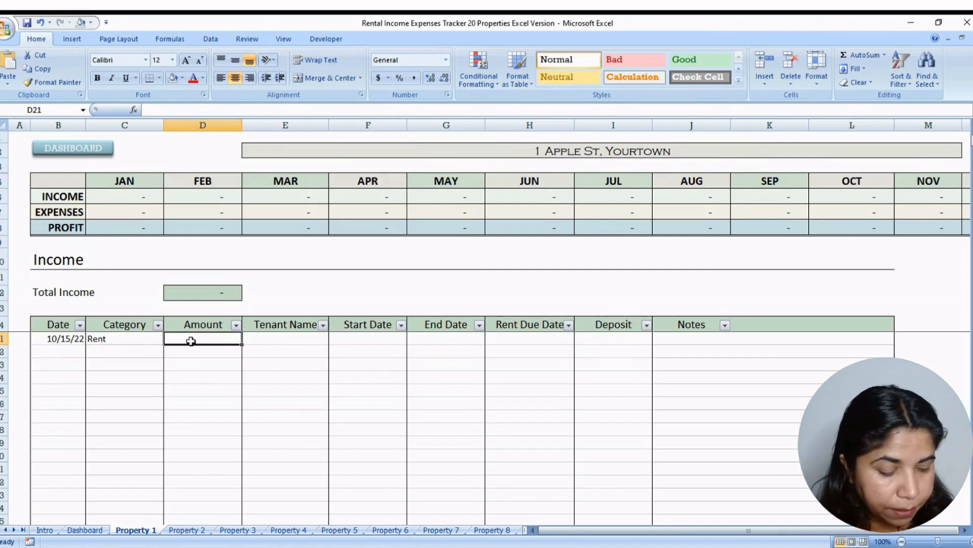
pyautogui.write('1200')
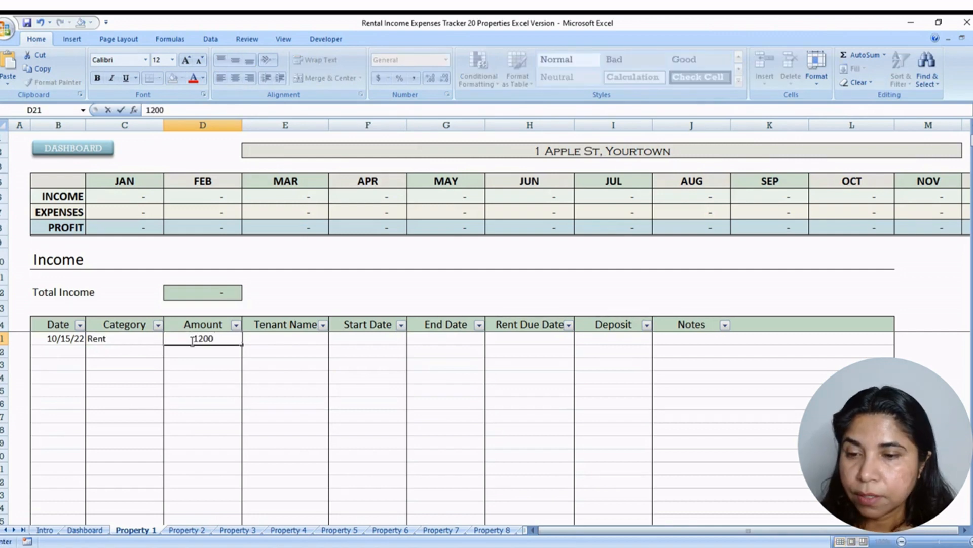
pyautogui.press('Tab')
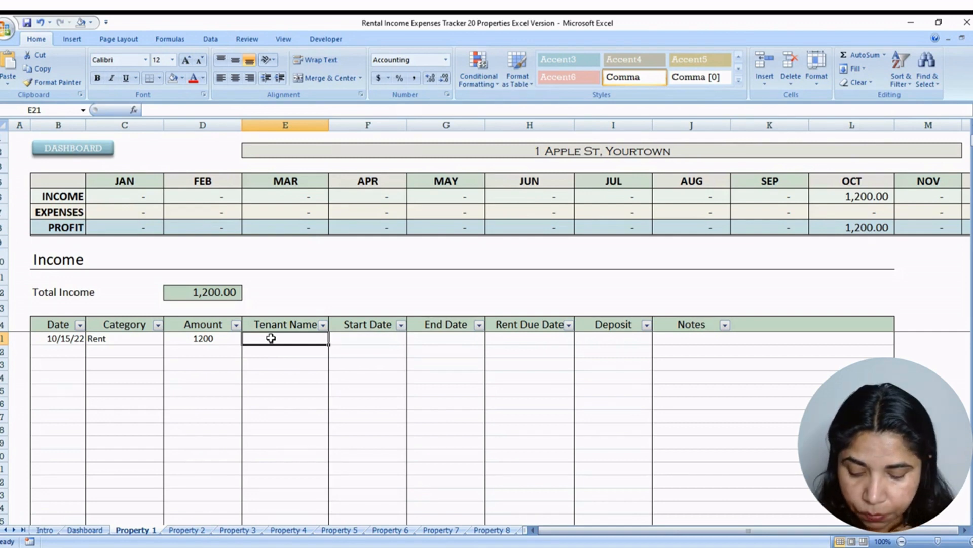
# Enter the tenant's name for the Oct 15 rent entry.
pyautogui.write('A J')
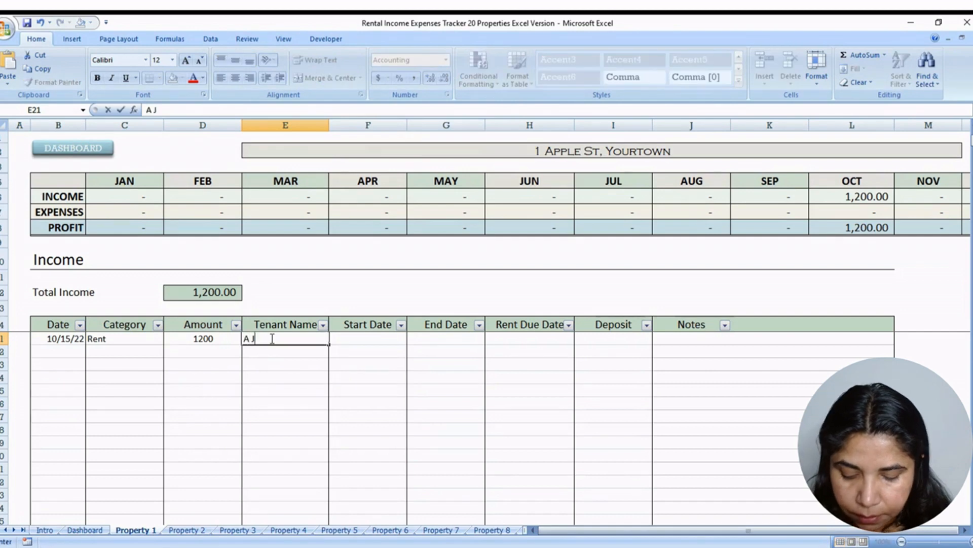
pyautogui.write('one')
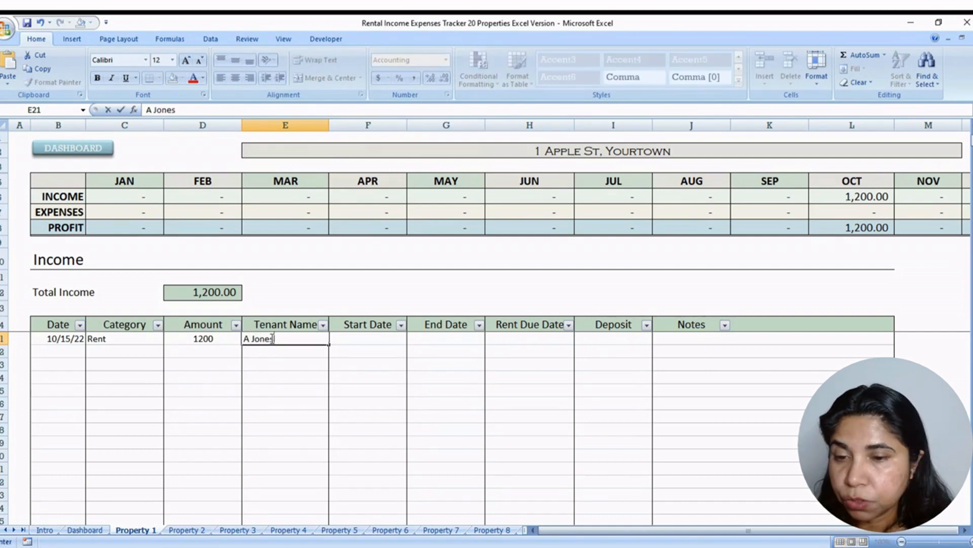
pyautogui.write('s')
pyautogui.press('Return')
# Set the Oct 15 rent entry's start date to Oct 15 and its end date to Dec 31.
pyautogui.click(355, 340)
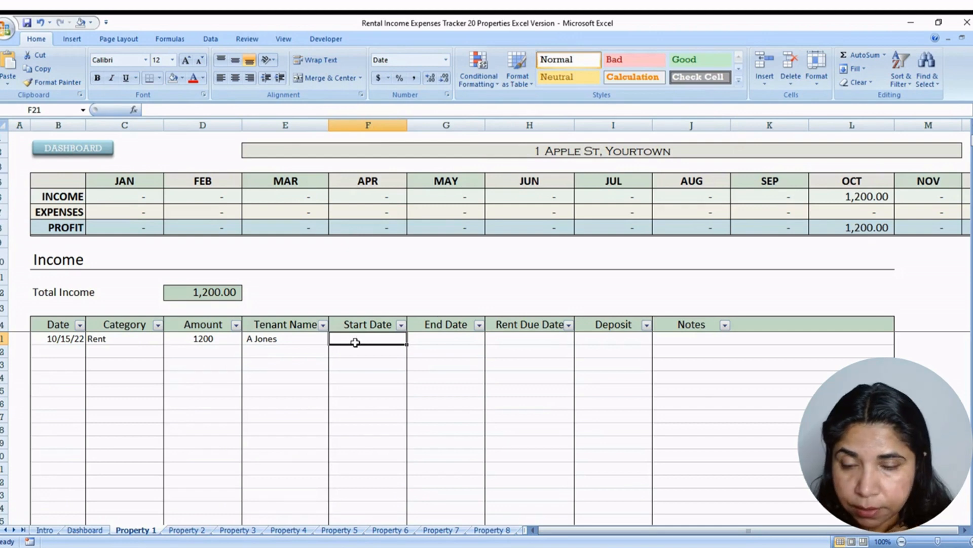
pyautogui.write('Ocrt')
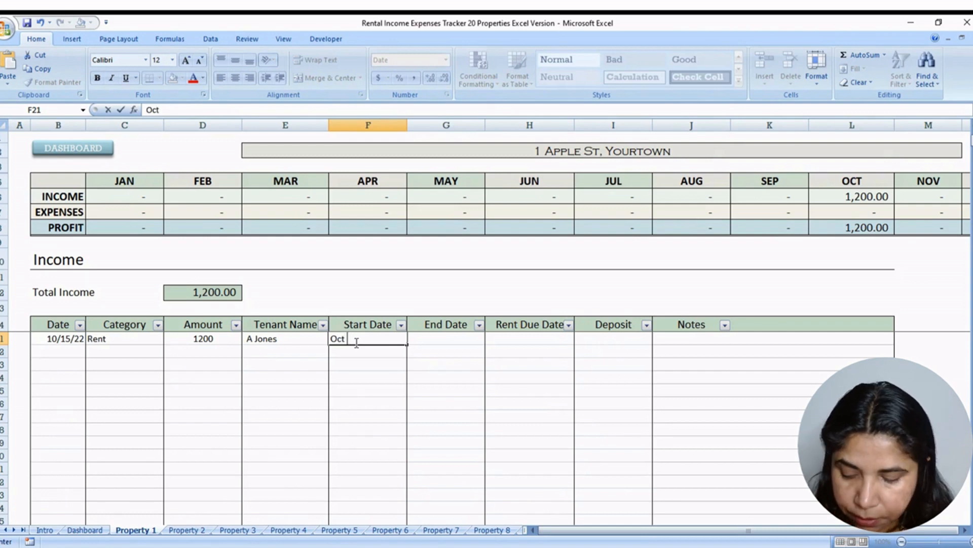
pyautogui.write(' 15')
pyautogui.press('Return')
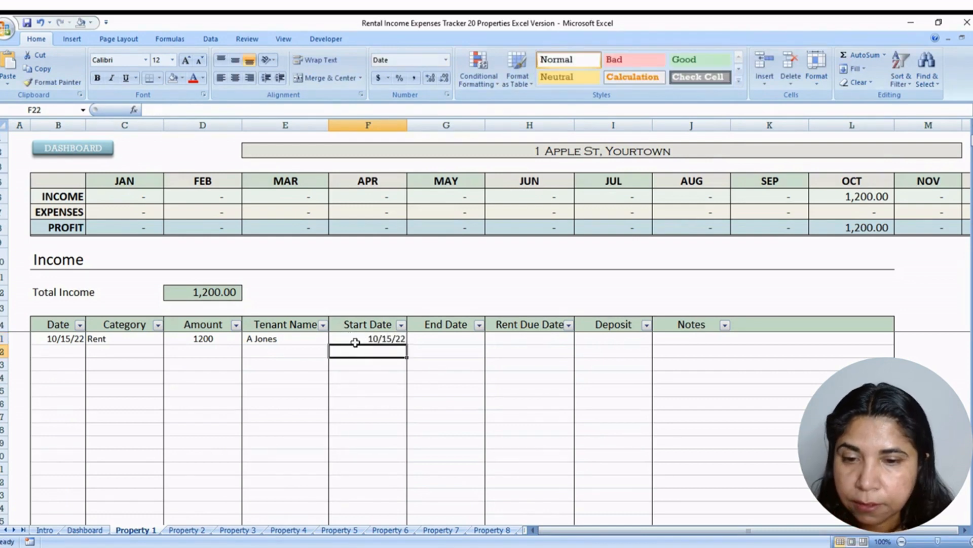
pyautogui.click(423, 340)
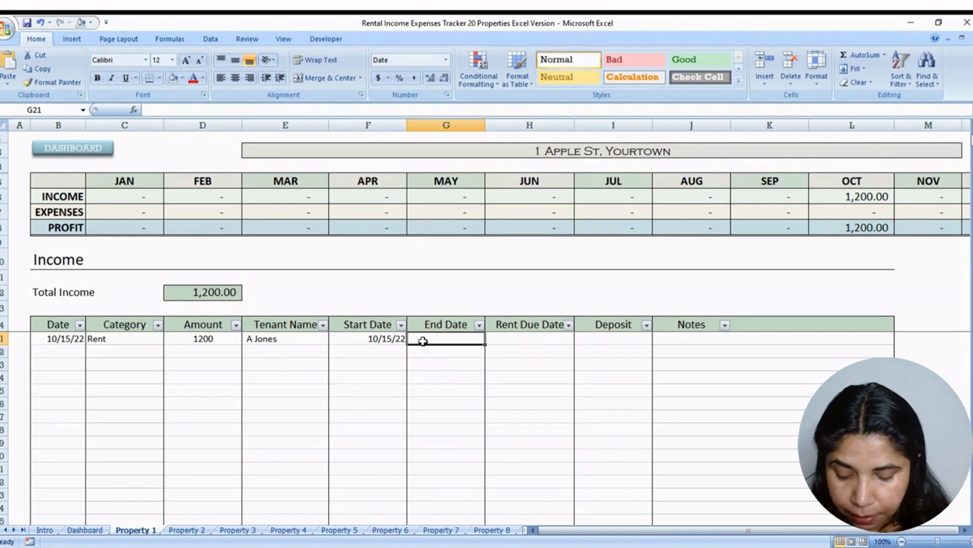
pyautogui.write('Dec 3')
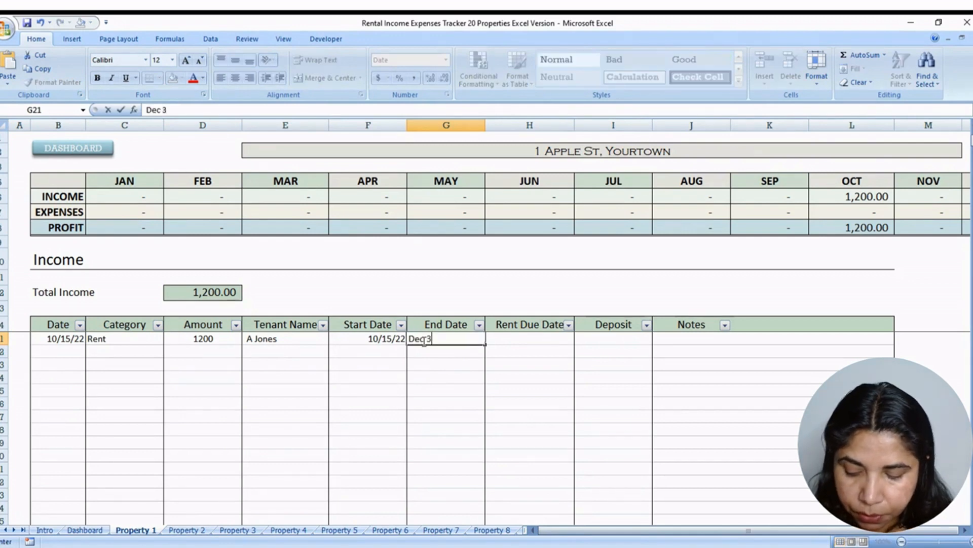
pyautogui.write('1')
pyautogui.press('Return')
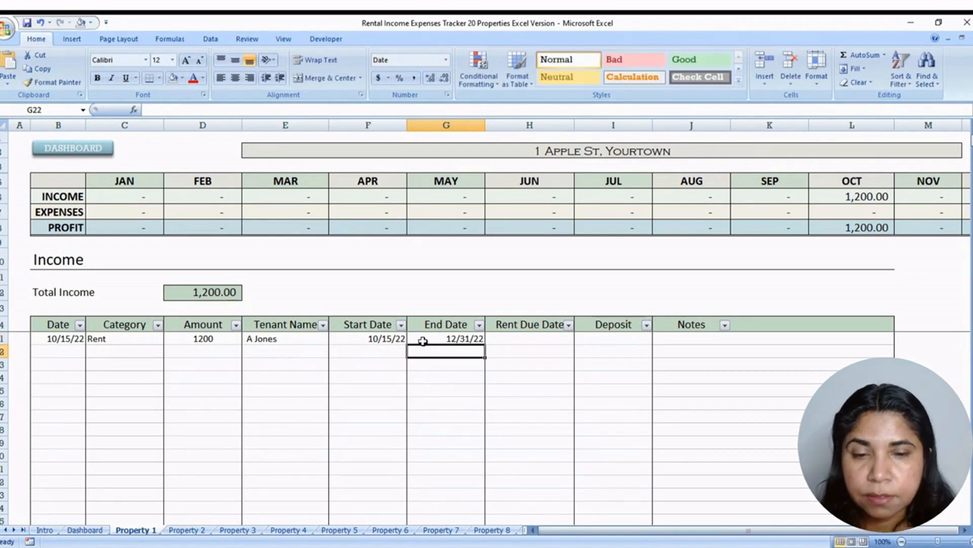
# Enter a deposit of 1200 and the note "She has a pet" for the Oct 15 rent entry.
pyautogui.click(526, 339)
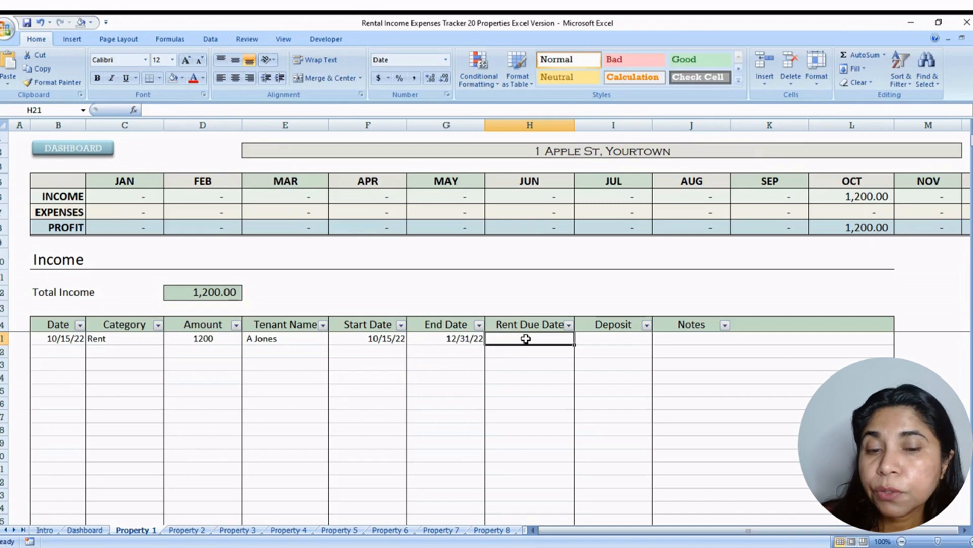
pyautogui.click(612, 338)
pyautogui.write('1200')
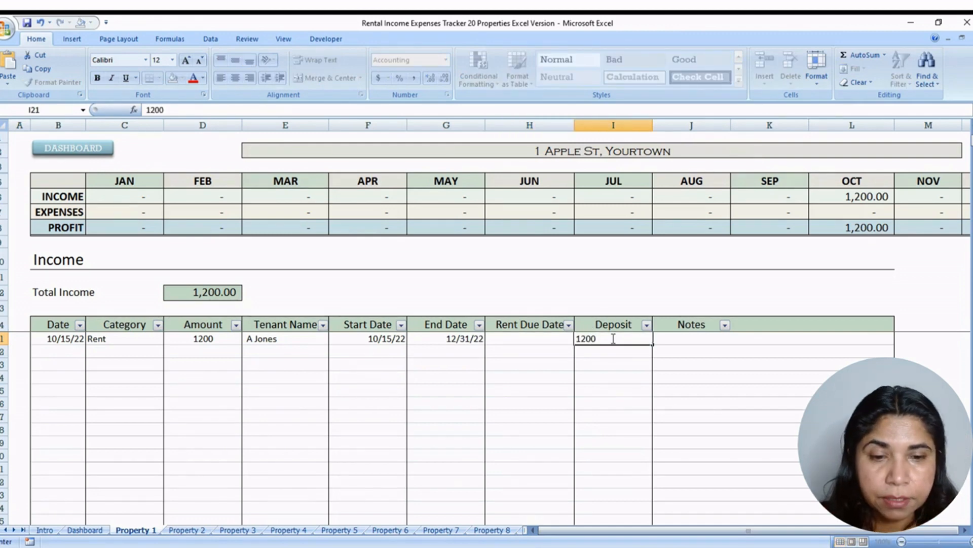
pyautogui.press('Return')
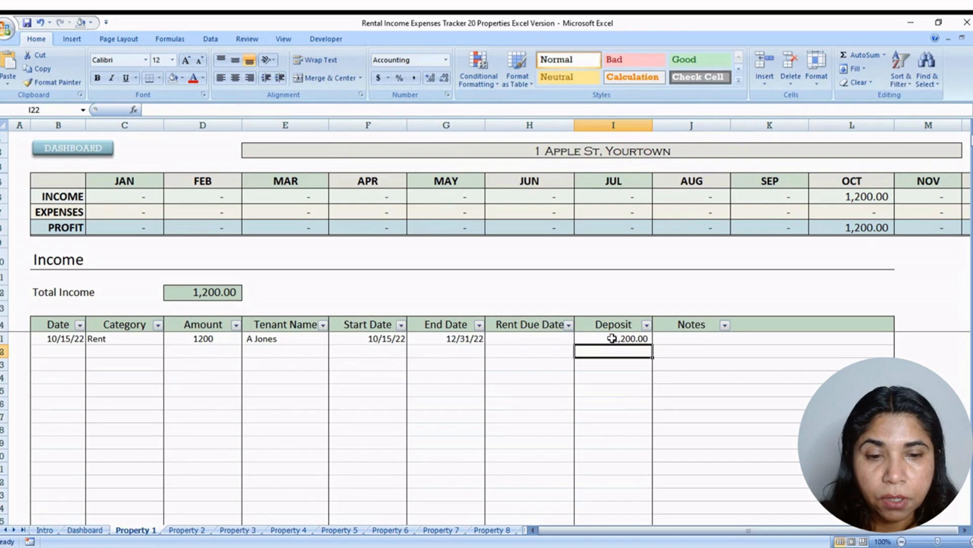
pyautogui.click(679, 338)
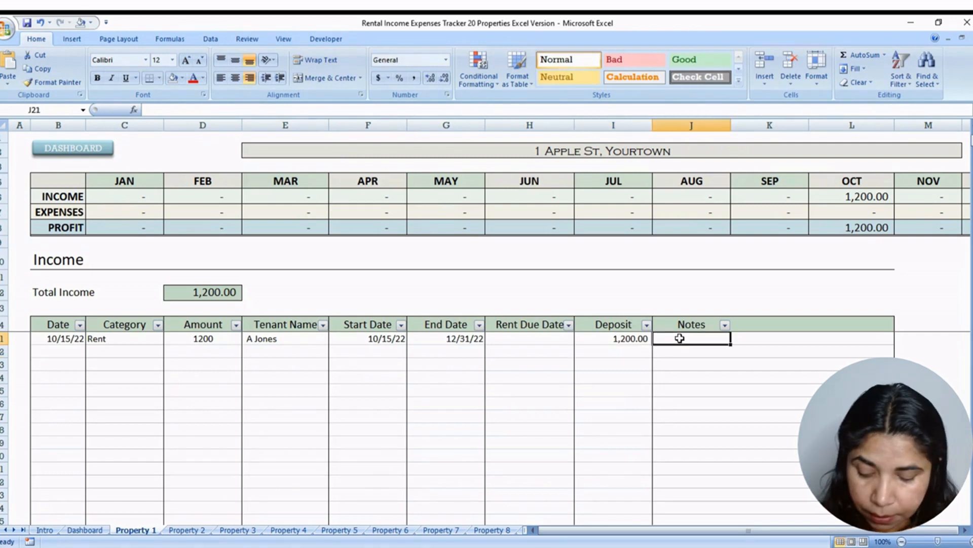
pyautogui.write('She has')
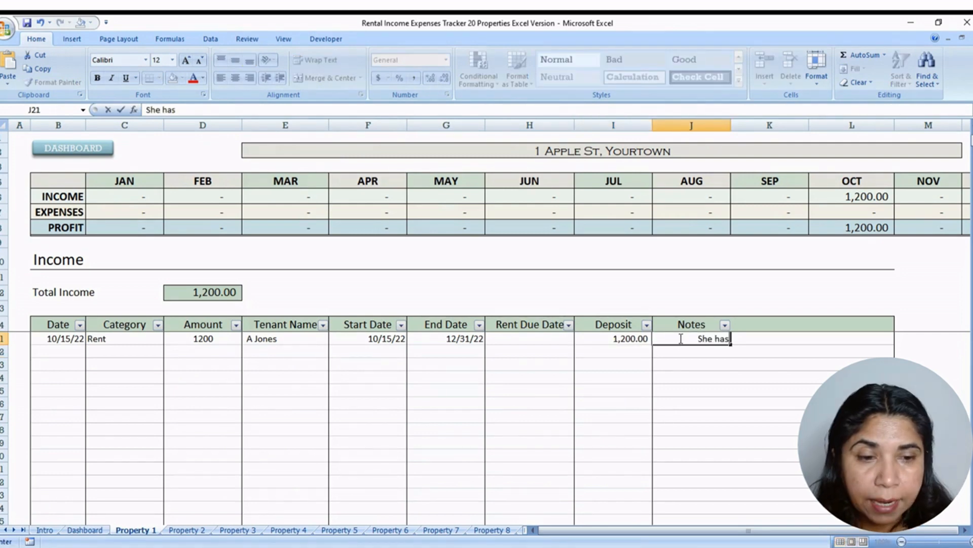
pyautogui.write(' a pet')
pyautogui.press('Return')
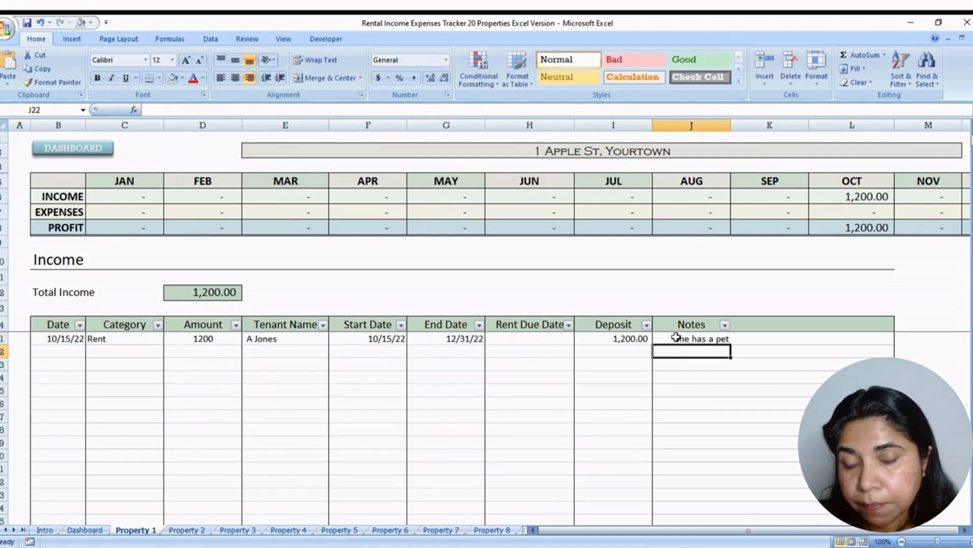
# Record a second income entry dated Nov 15 with category Rent and amount 1200.
pyautogui.click(62, 352)
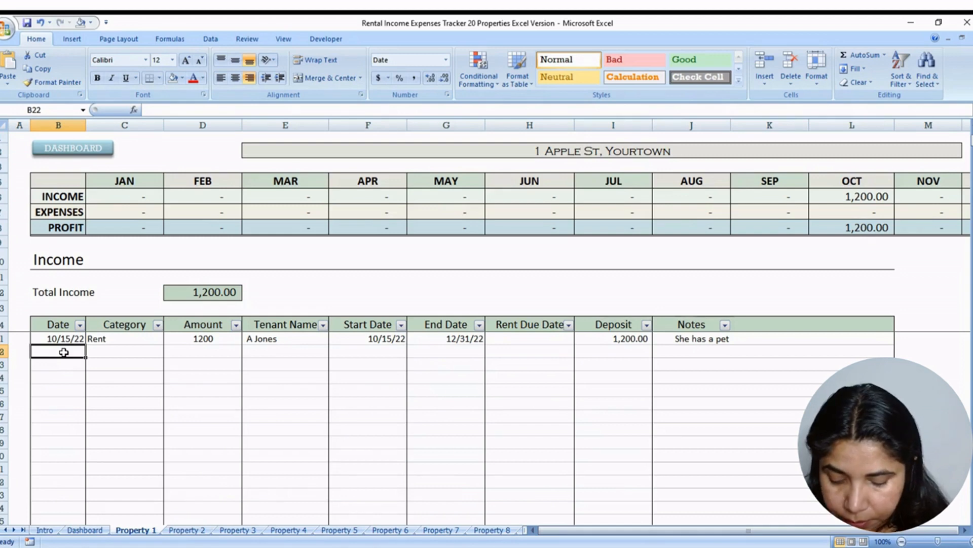
pyautogui.write('No')
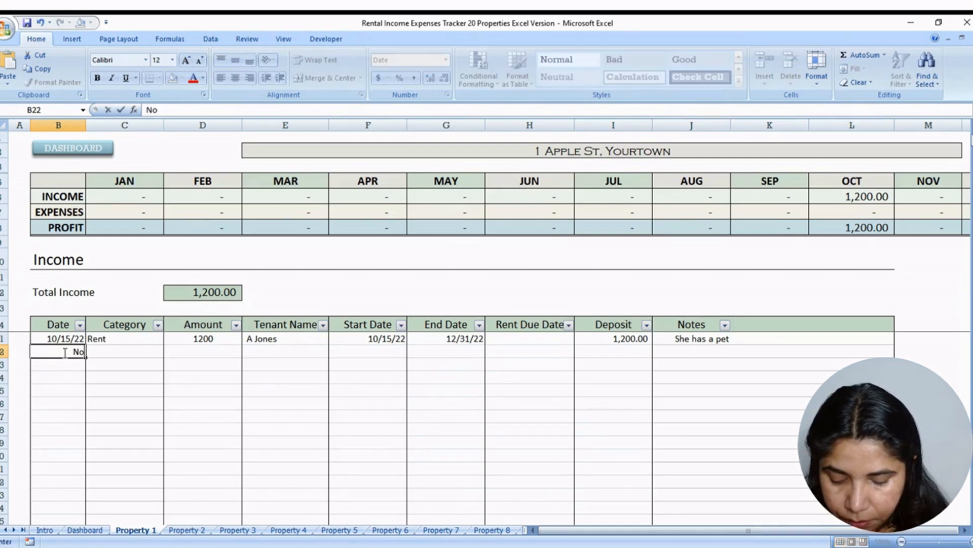
pyautogui.write('v')
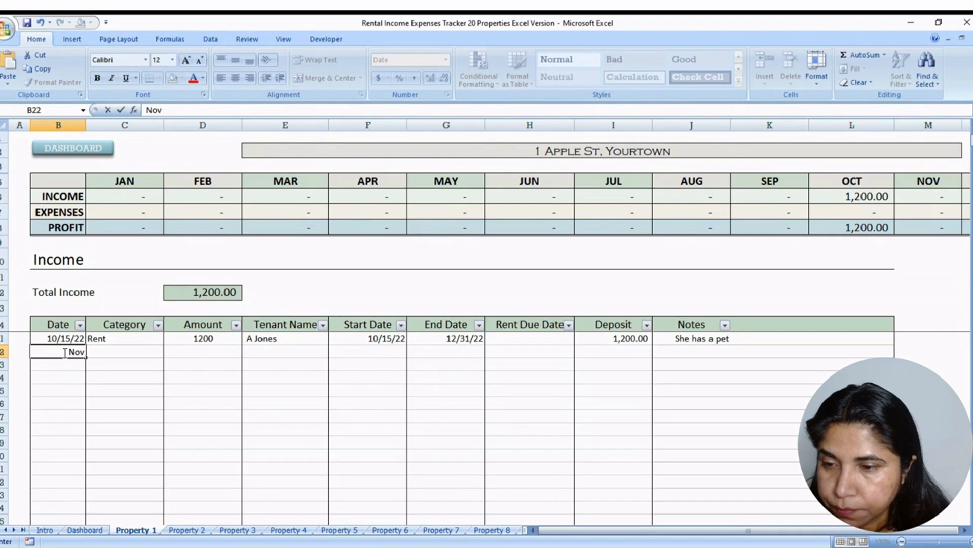
pyautogui.write(' 15')
pyautogui.press('Tab')
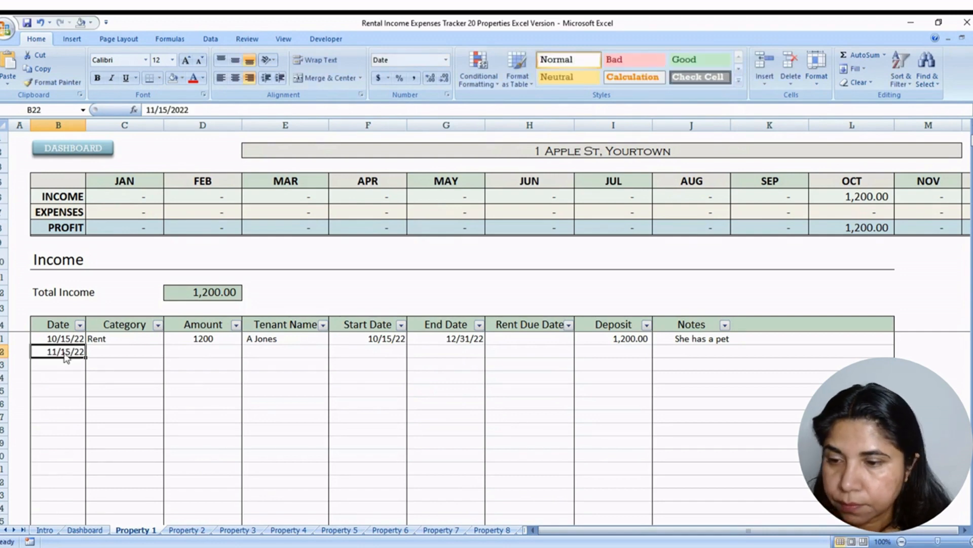
pyautogui.click(169, 352)
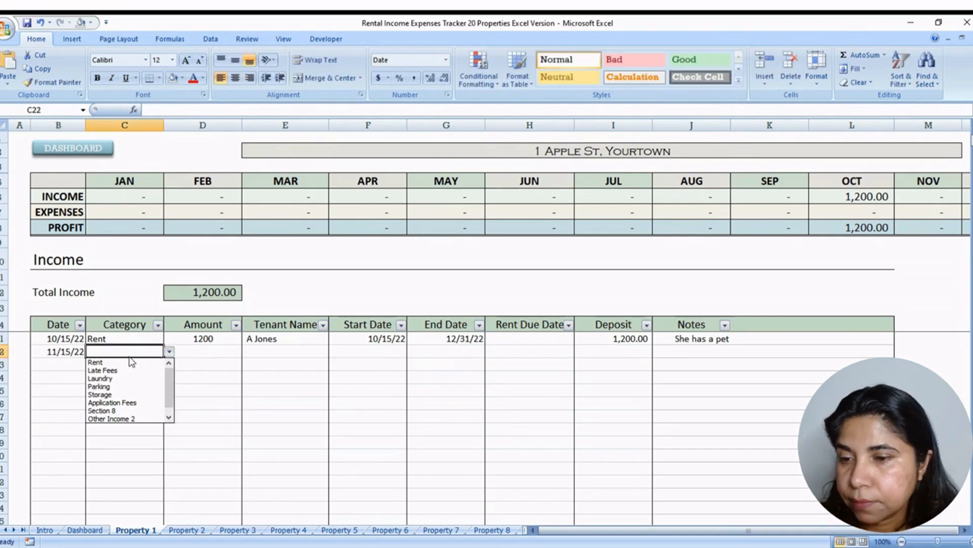
pyautogui.click(134, 362)
pyautogui.click(186, 351)
pyautogui.write('1200')
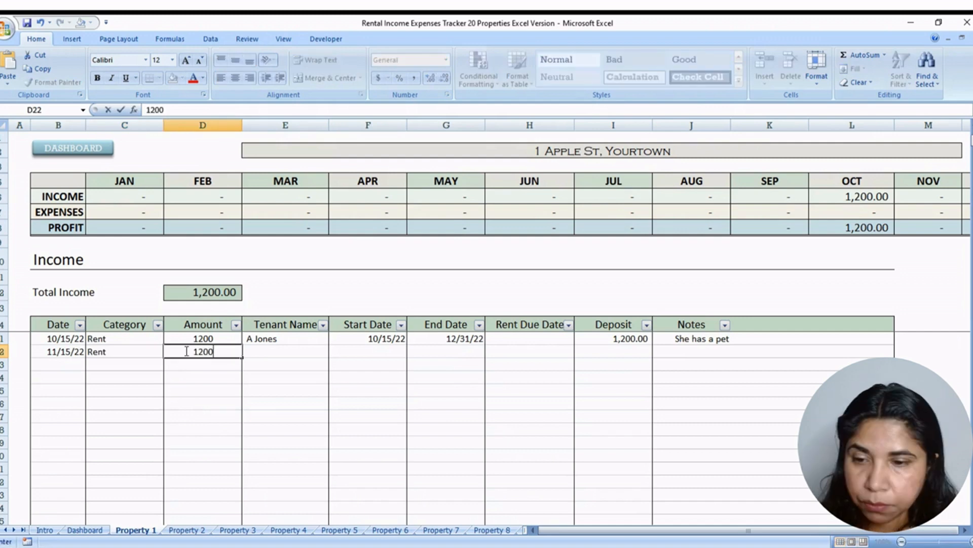
pyautogui.press('Return')
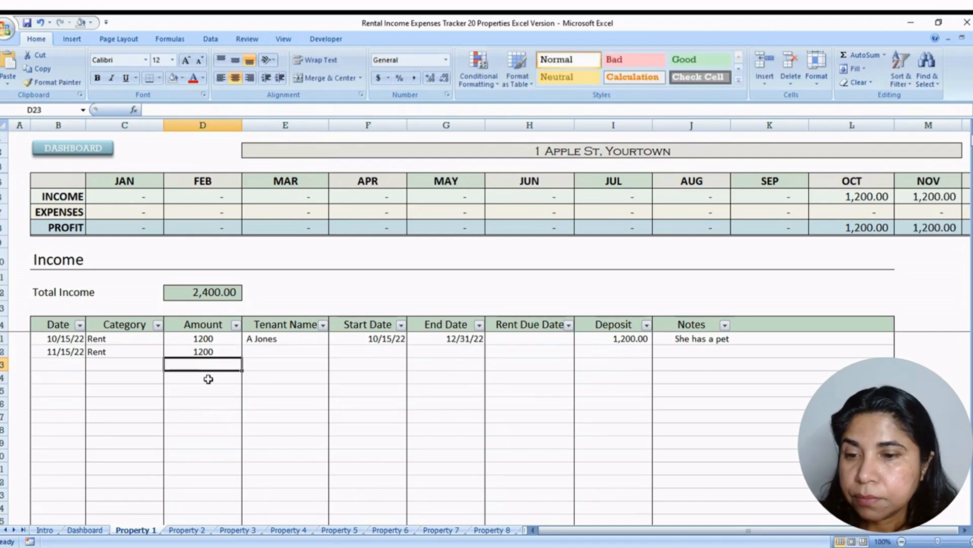
# Copy the Nov 15 entry's Rent category and 1200 amount into the next income row.
pyautogui.click(211, 352)
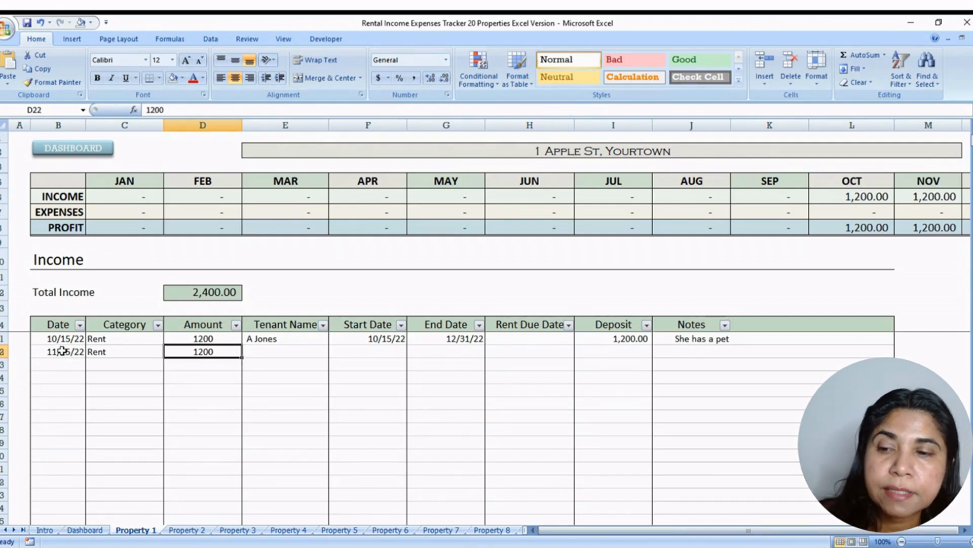
pyautogui.moveTo(62, 351); pyautogui.dragTo(189, 351)
pyautogui.rightClick(189, 351)
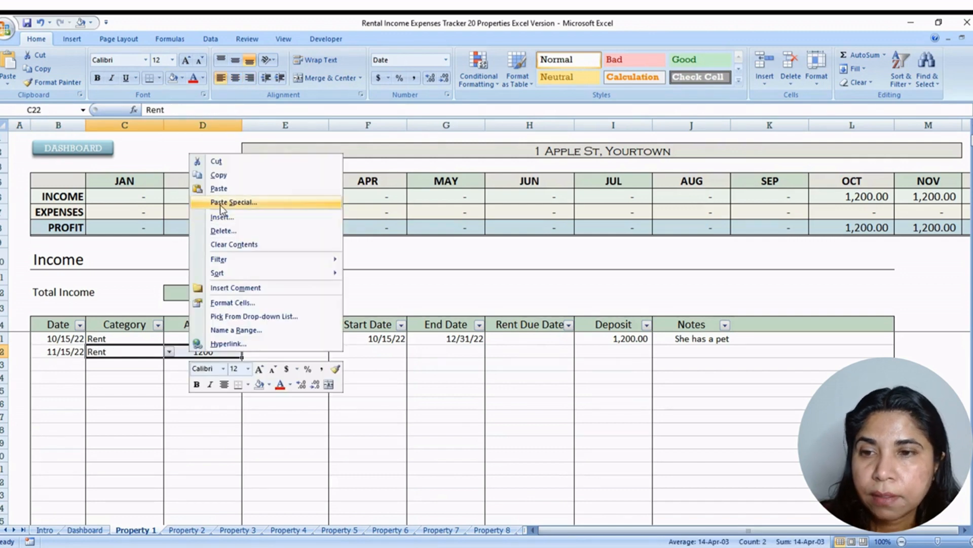
pyautogui.click(231, 178)
pyautogui.click(135, 365)
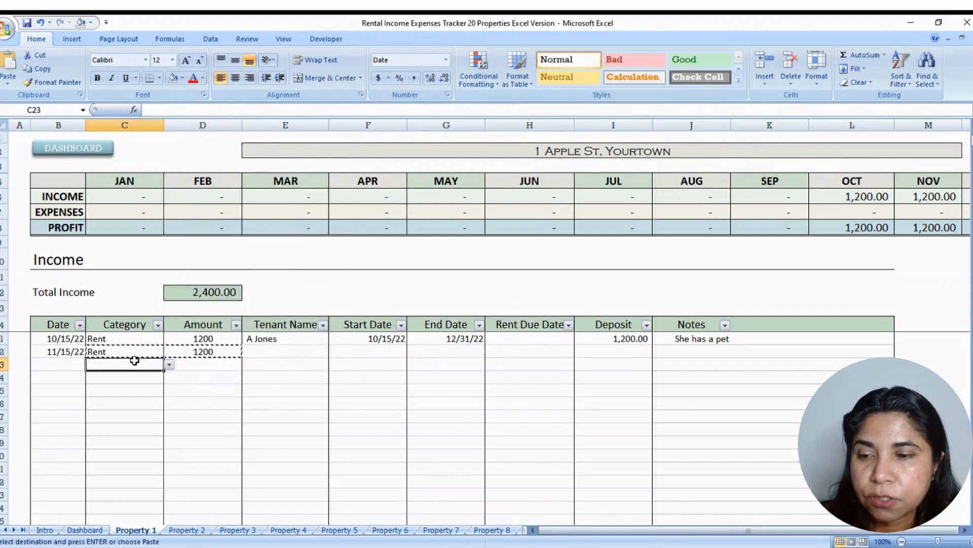
pyautogui.rightClick(134, 366)
pyautogui.click(169, 199)
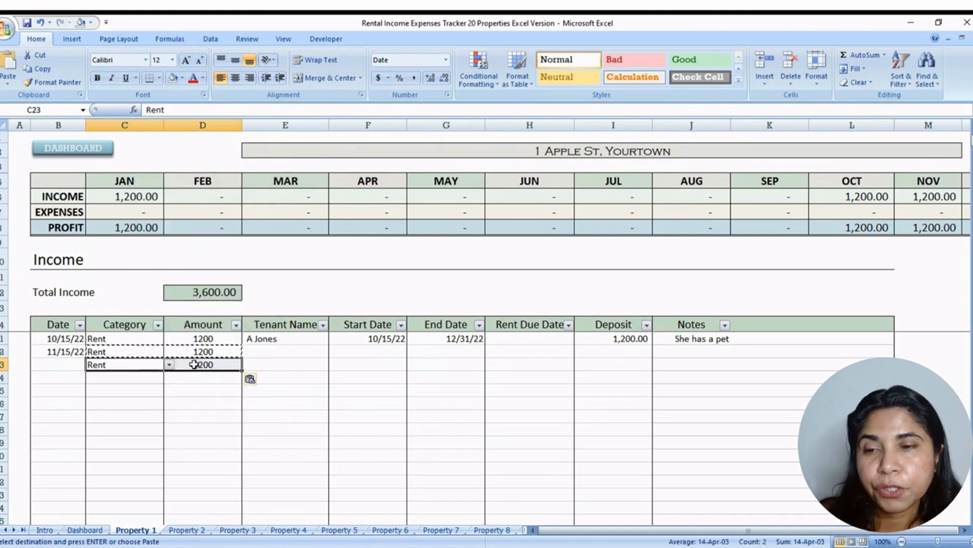
# Set the date of the third income entry to Dec 15.
pyautogui.click(66, 365)
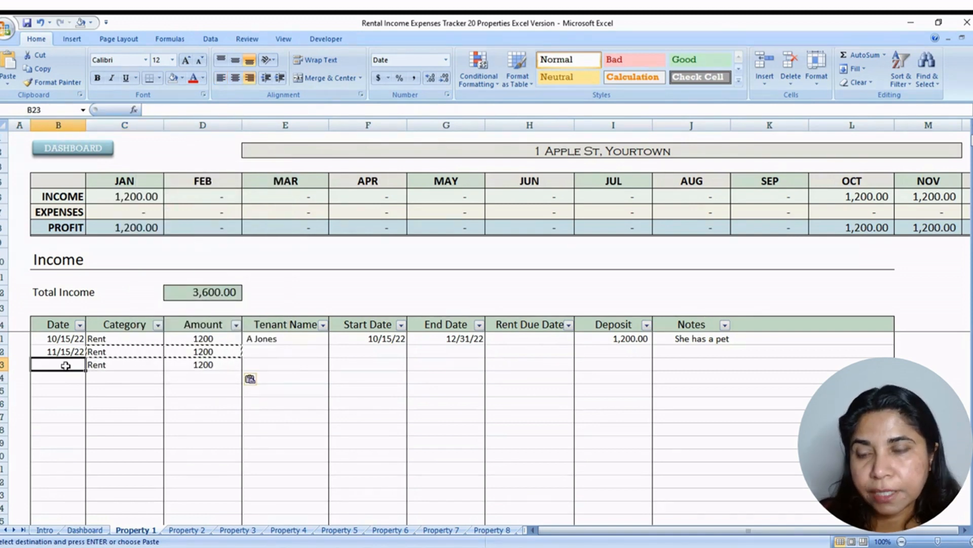
pyautogui.write('De')
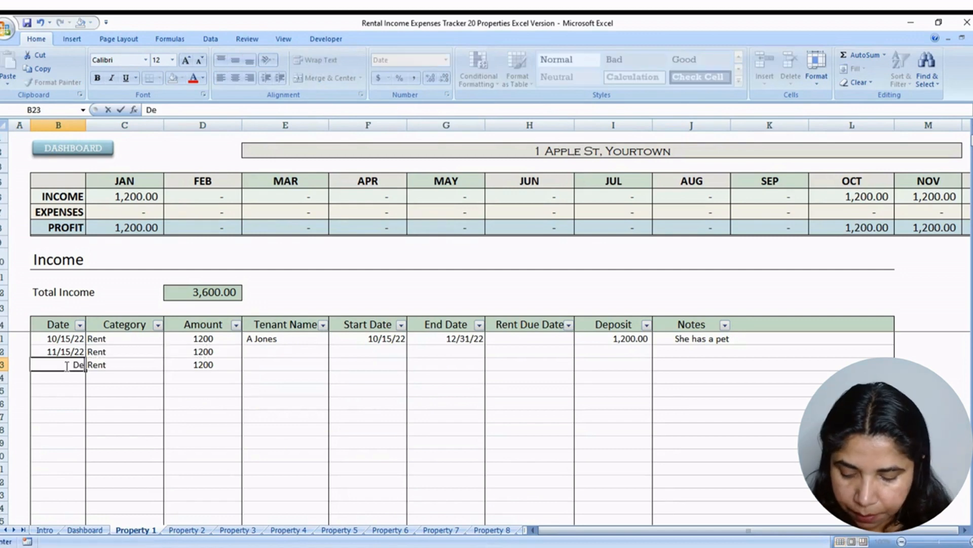
pyautogui.write('c 15')
pyautogui.press('Return')
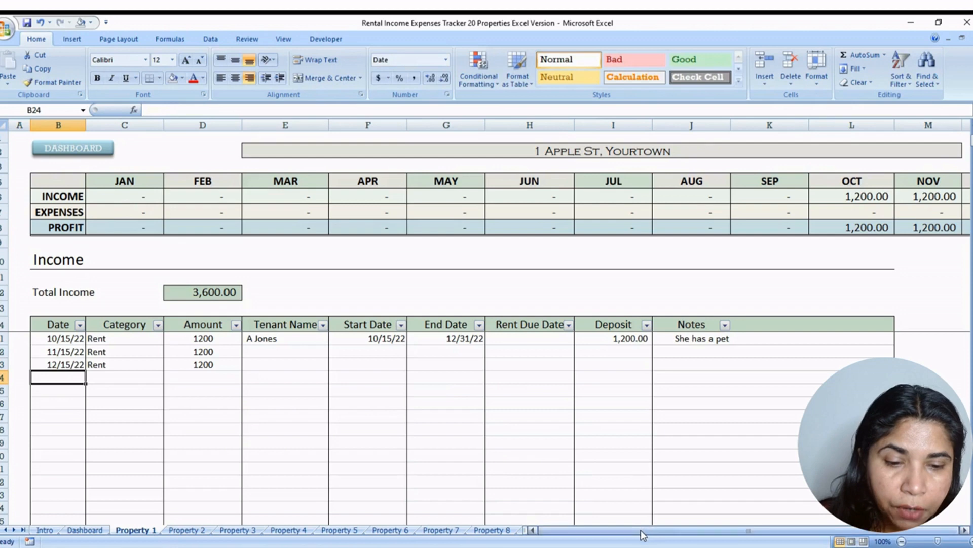
# Record the first expense for Property 1 dated Oct 20 with category Cleaning and amount 100.
pyautogui.moveTo(643, 534); pyautogui.dragTo(678, 535)
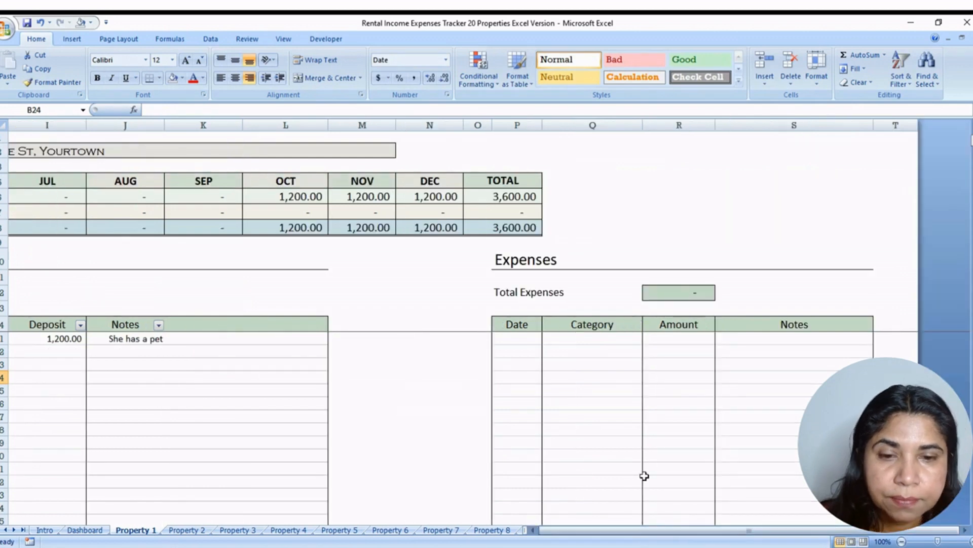
pyautogui.click(516, 339)
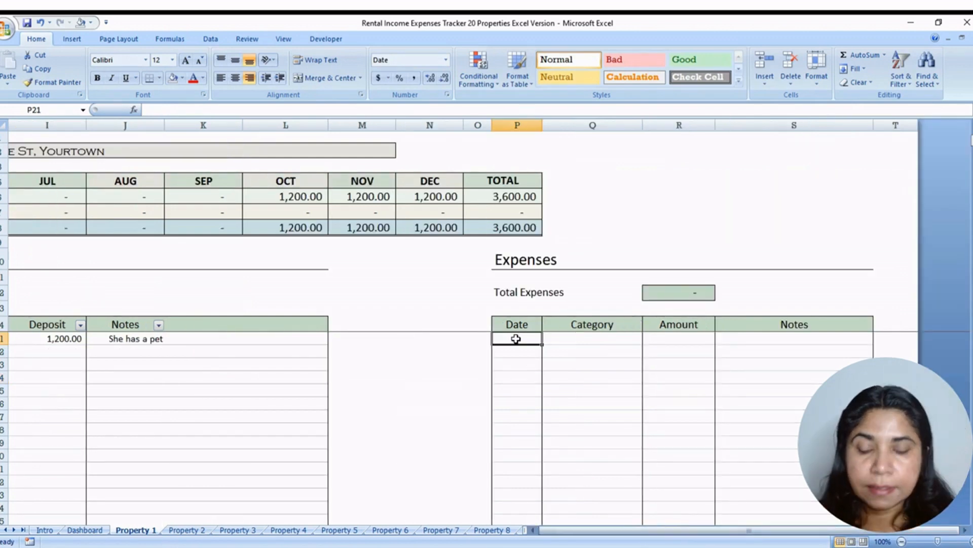
pyautogui.write('Oct')
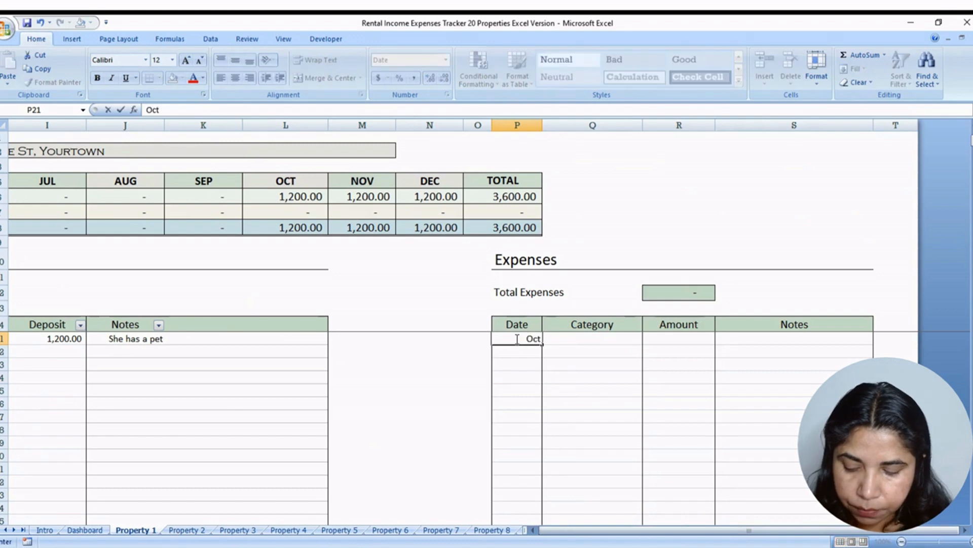
pyautogui.write(' 20')
pyautogui.click(580, 340)
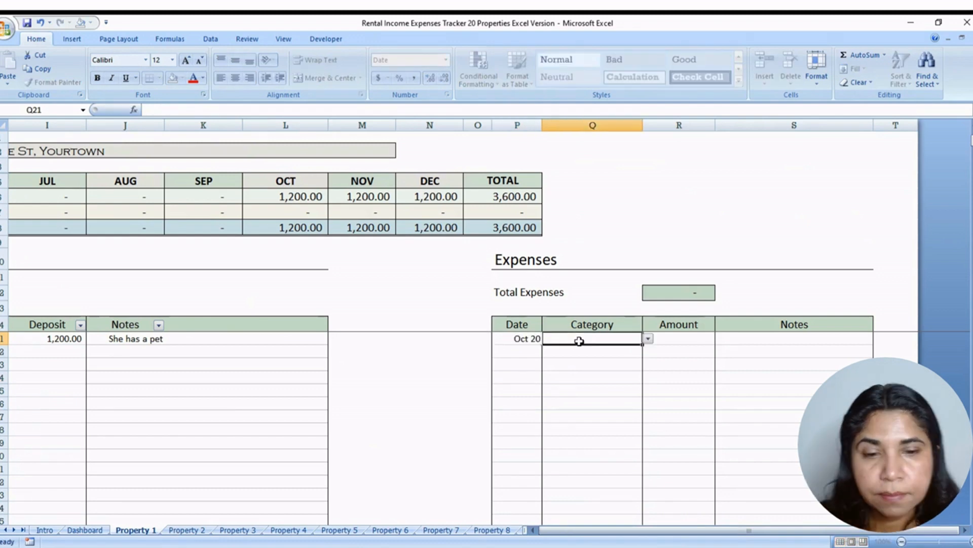
pyautogui.click(649, 339)
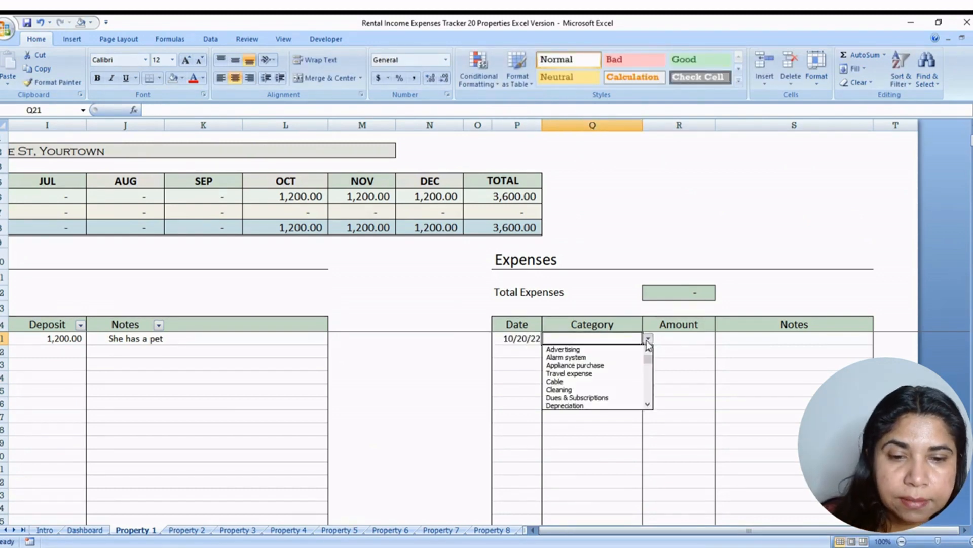
pyautogui.click(604, 389)
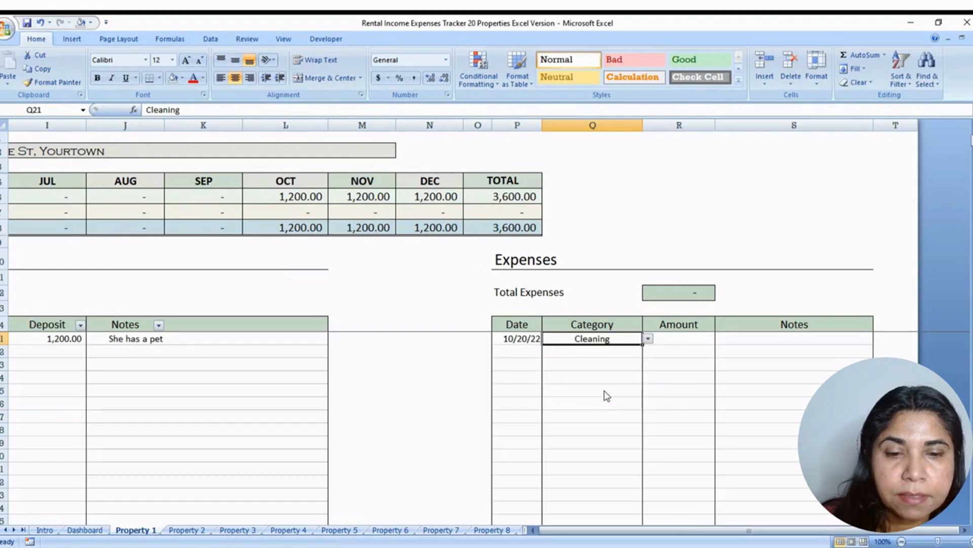
pyautogui.click(673, 338)
pyautogui.write('1')
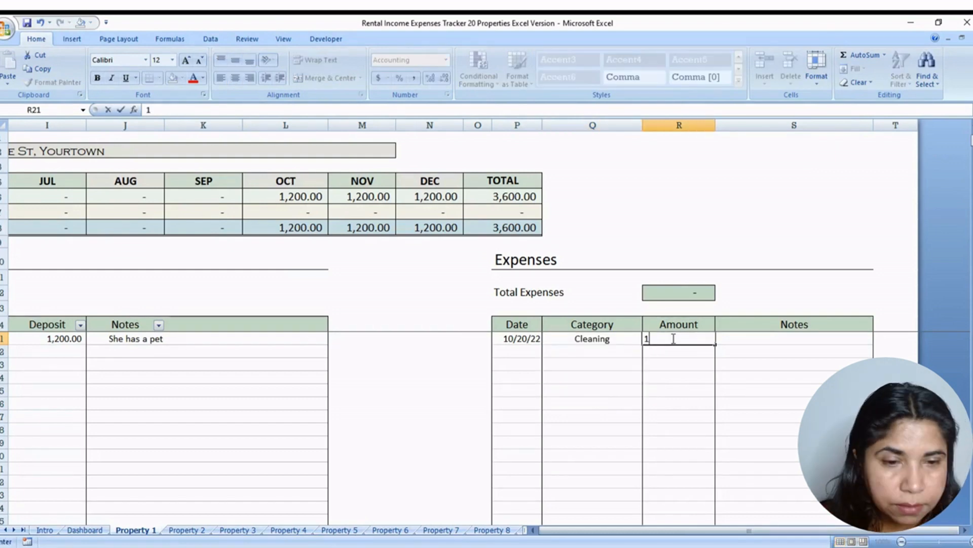
pyautogui.write('00')
pyautogui.press('Return')
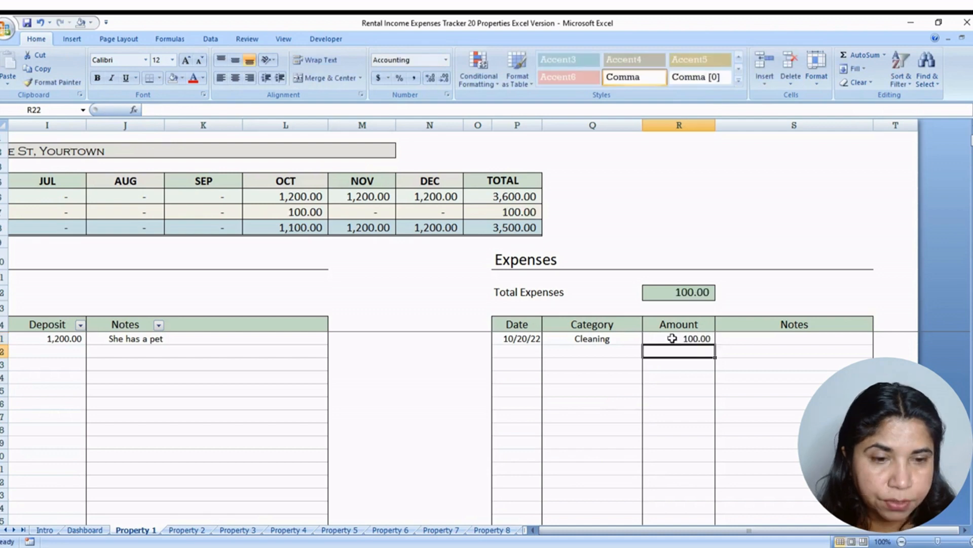
# Enter the note "JJ Cleaning" for the Oct 20 cleaning expense.
pyautogui.click(739, 337)
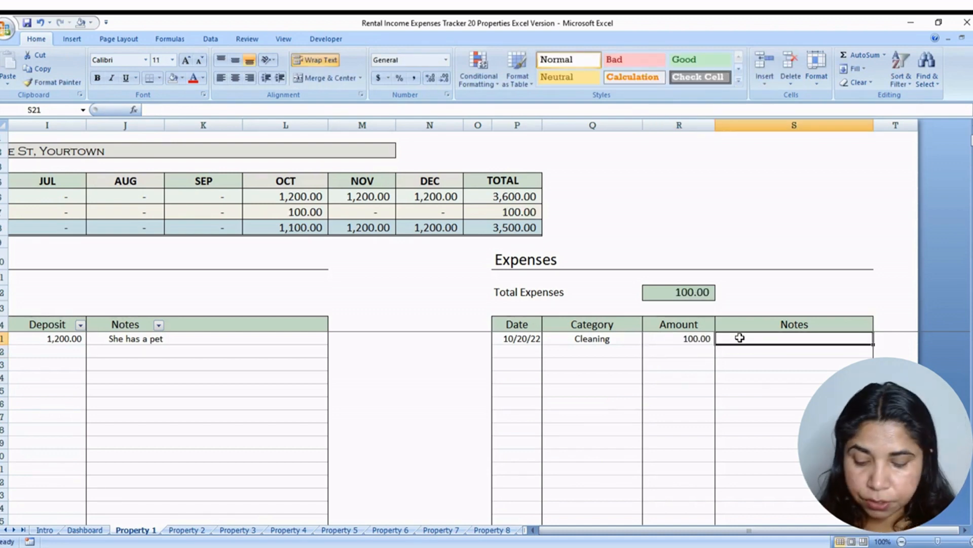
pyautogui.write('Clean')
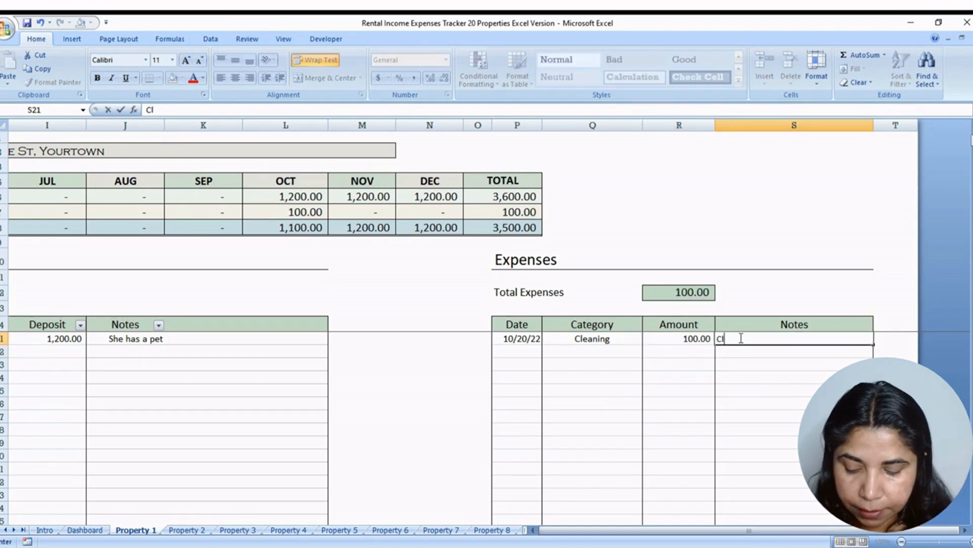
pyautogui.press('BackSpace')
pyautogui.press('BackSpace')
pyautogui.press('BackSpace')
pyautogui.press('BackSpace')
pyautogui.press('BackSpace')
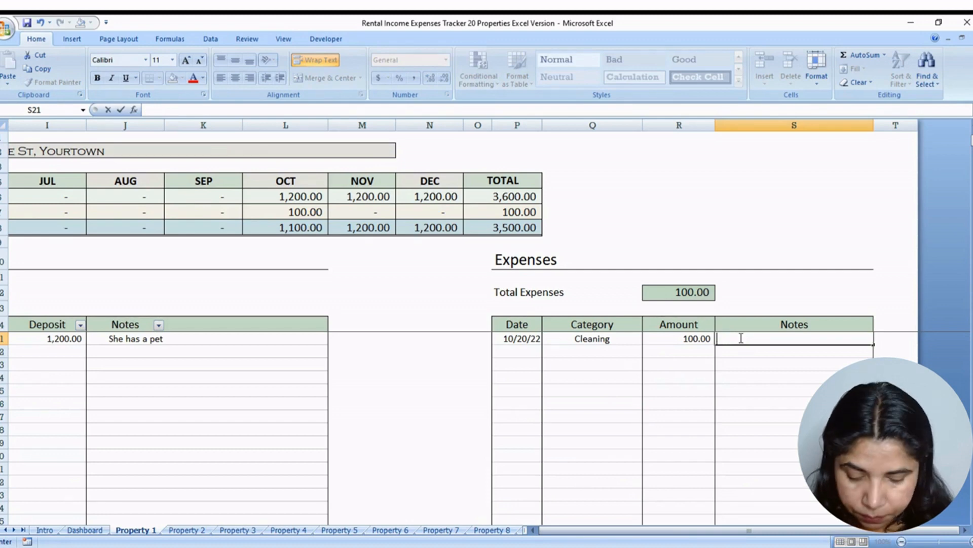
pyautogui.write('JJ Cleaning')
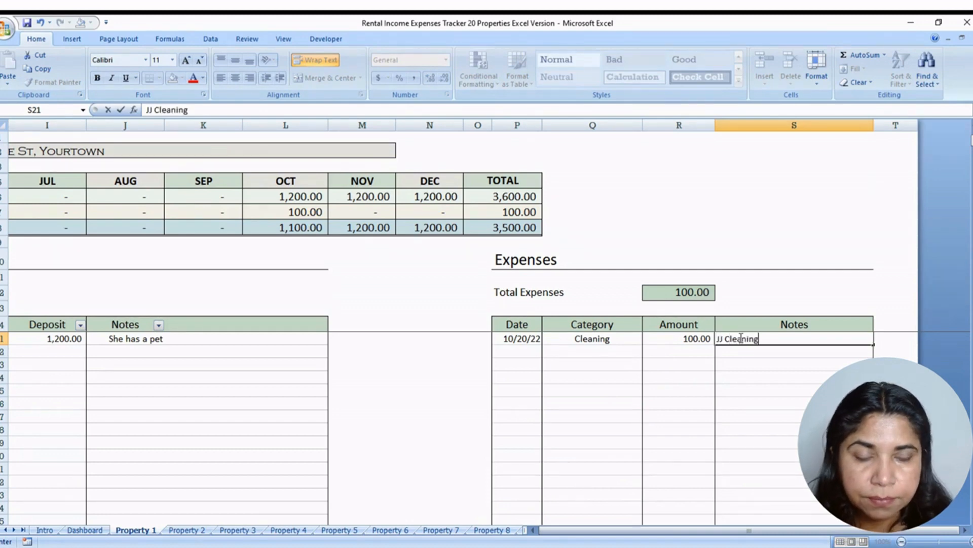
pyautogui.click(737, 361)
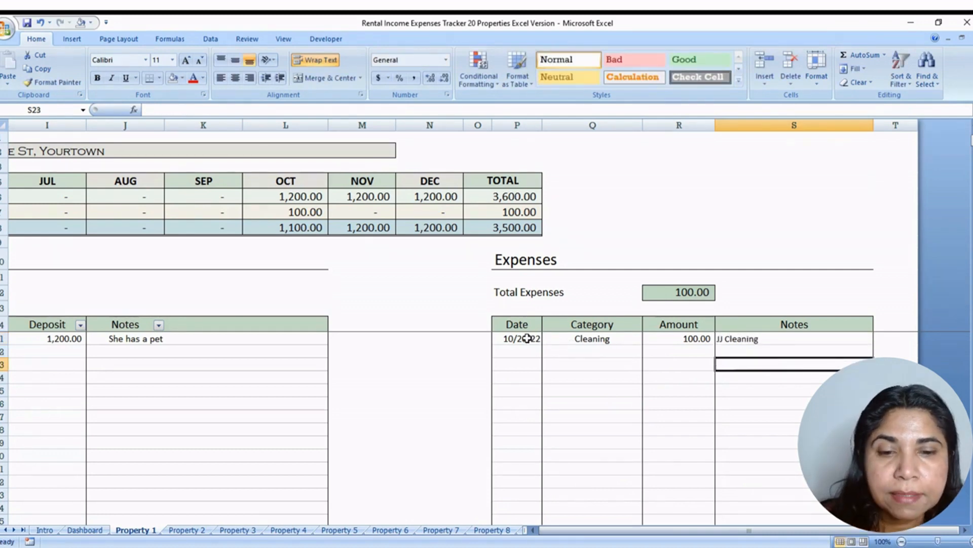
# Compare the October rent and cleaning entries with the monthly summary, and examine the yearly income, expense and profit totals.
pyautogui.click(617, 337)
pyautogui.moveTo(654, 530); pyautogui.dragTo(628, 530)
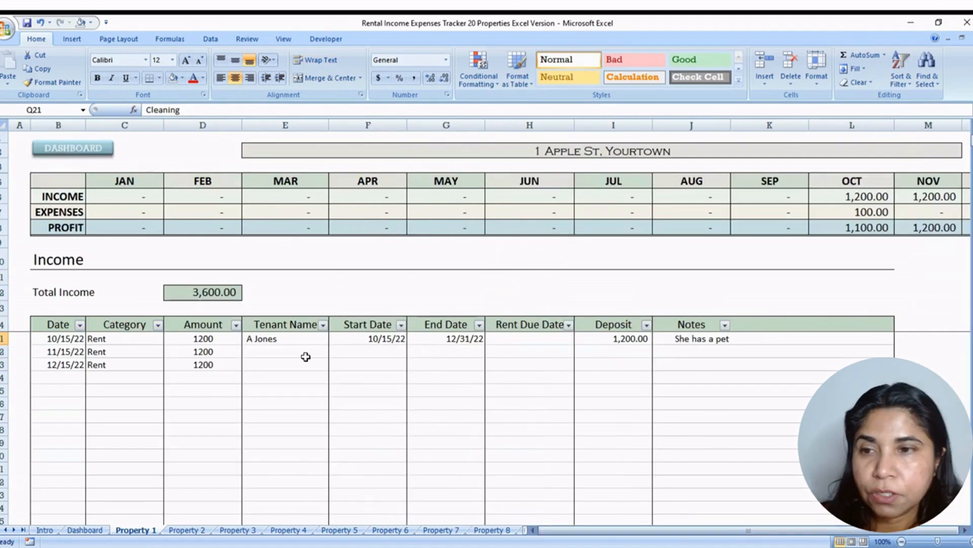
pyautogui.click(853, 196)
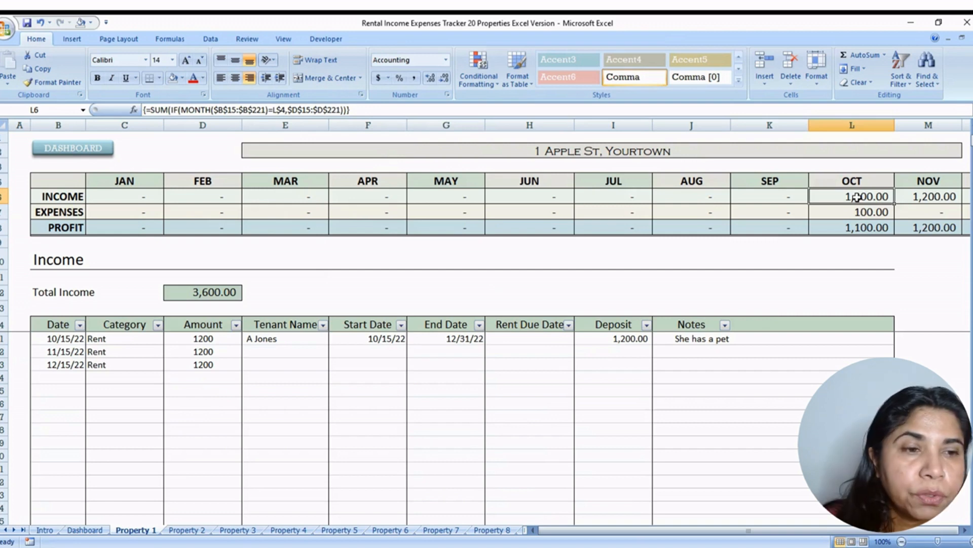
pyautogui.click(203, 338)
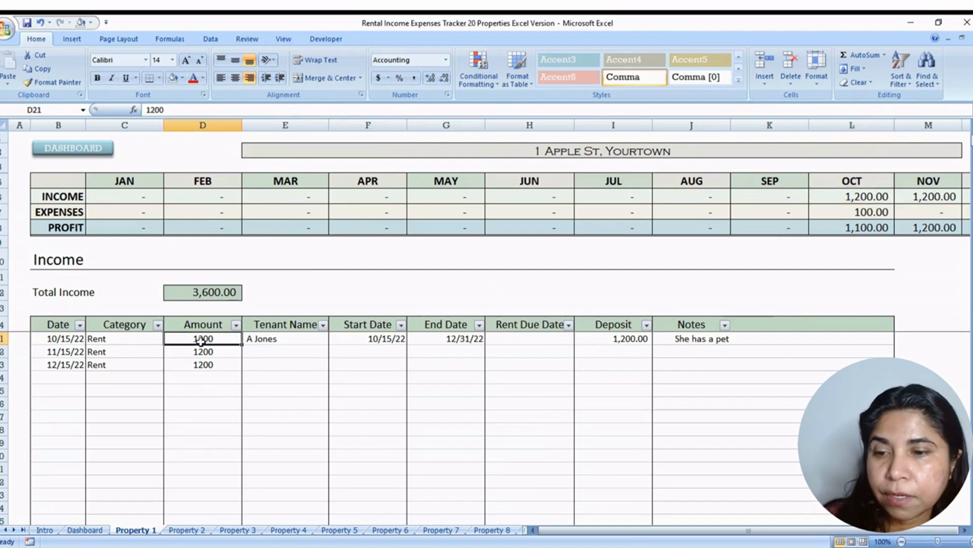
pyautogui.moveTo(785, 530); pyautogui.dragTo(832, 531)
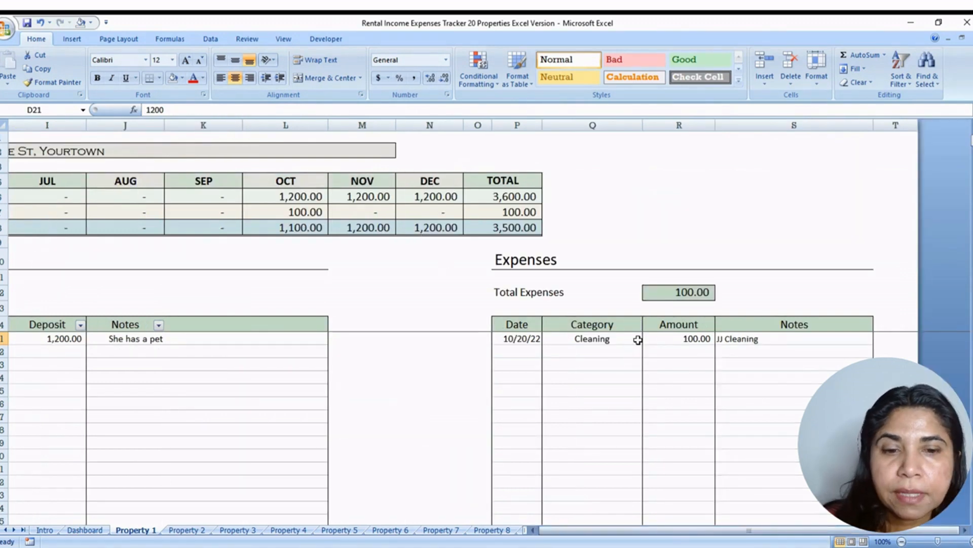
pyautogui.click(674, 339)
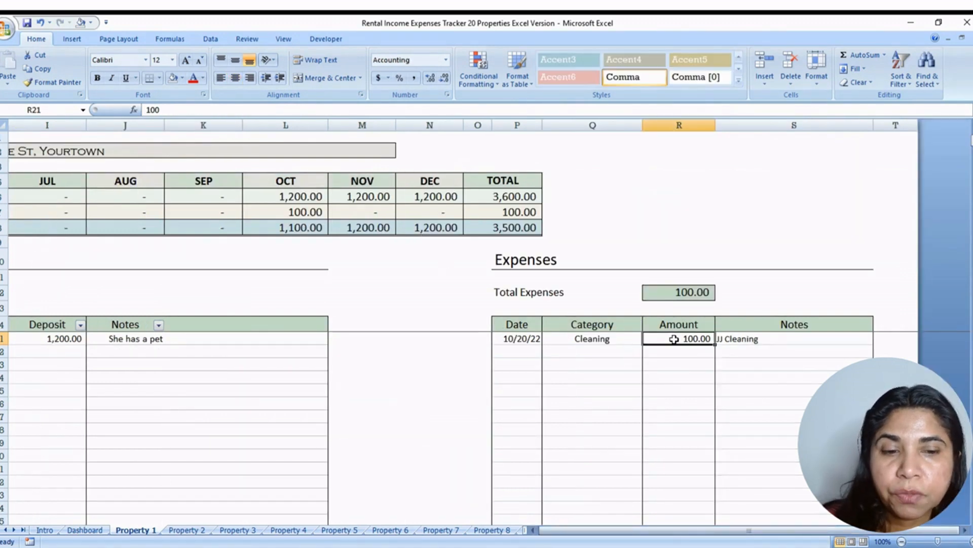
pyautogui.click(300, 212)
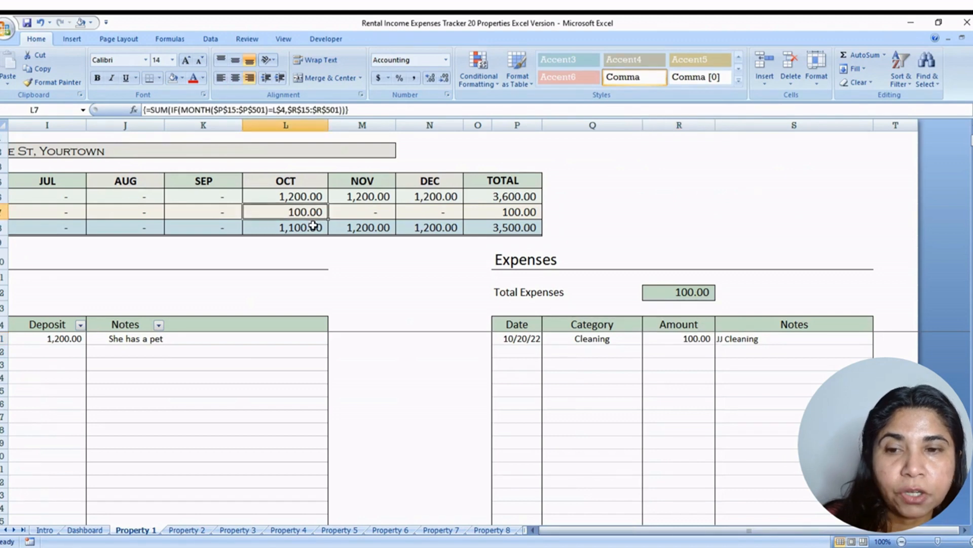
pyautogui.click(491, 198)
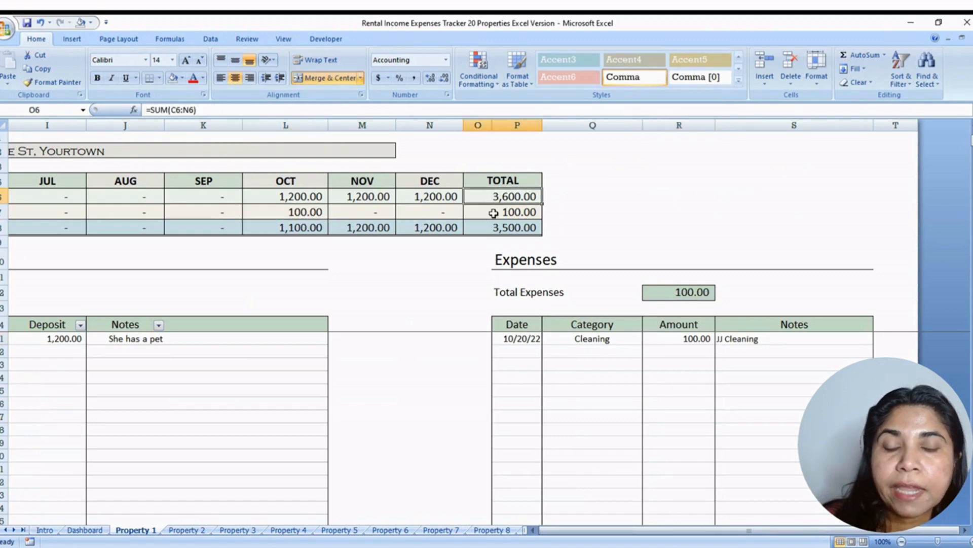
pyautogui.click(492, 213)
pyautogui.click(495, 227)
pyautogui.moveTo(695, 531); pyautogui.dragTo(637, 534)
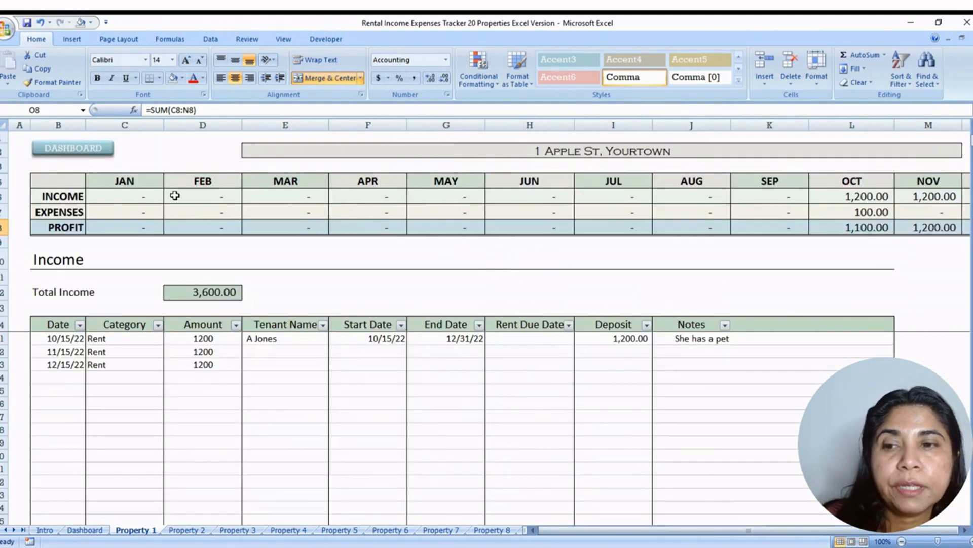
# Record a fourth income entry dated 1/1/22 with category Rent and amount 2000, and check January's income in the summary.
pyautogui.click(61, 377)
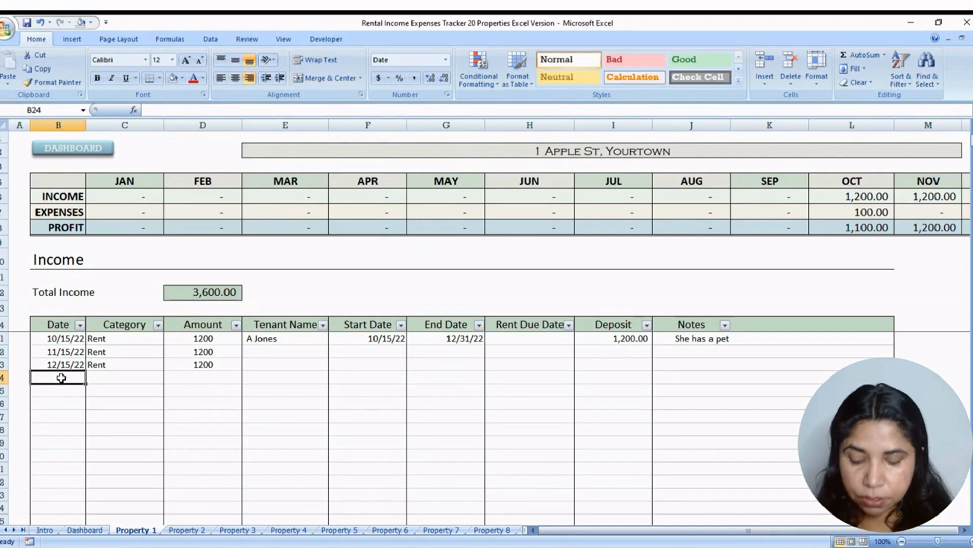
pyautogui.write('1/1/22')
pyautogui.press('Return')
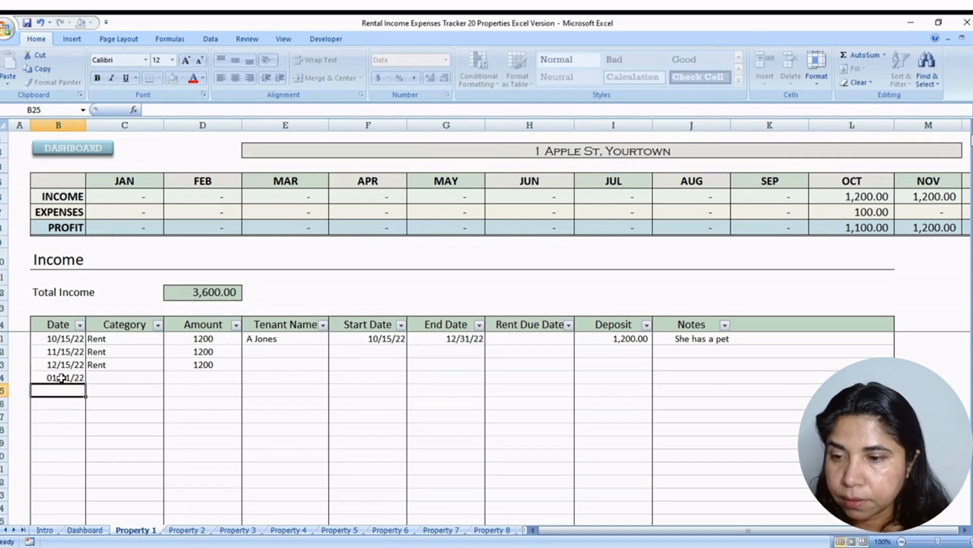
pyautogui.click(61, 378)
pyautogui.press('Tab')
pyautogui.click(169, 379)
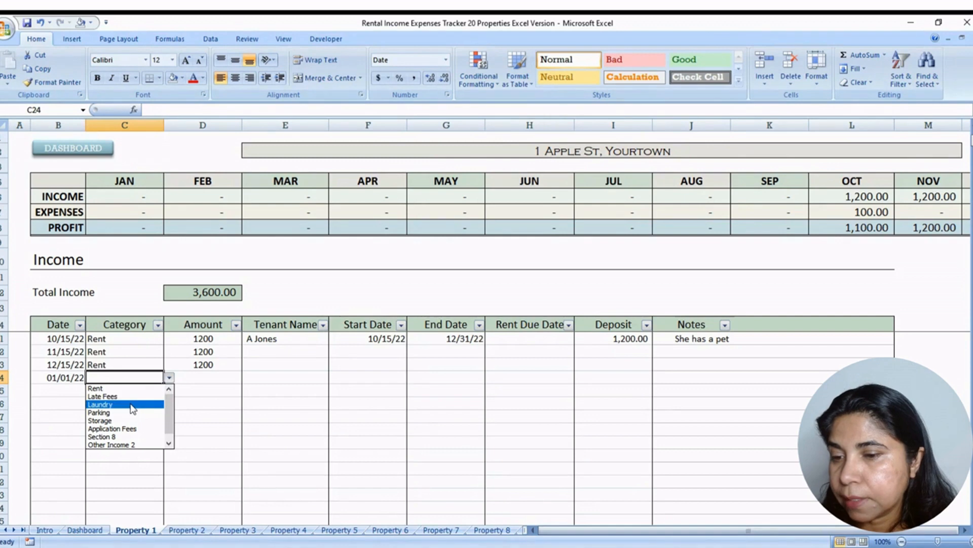
pyautogui.click(101, 389)
pyautogui.click(189, 378)
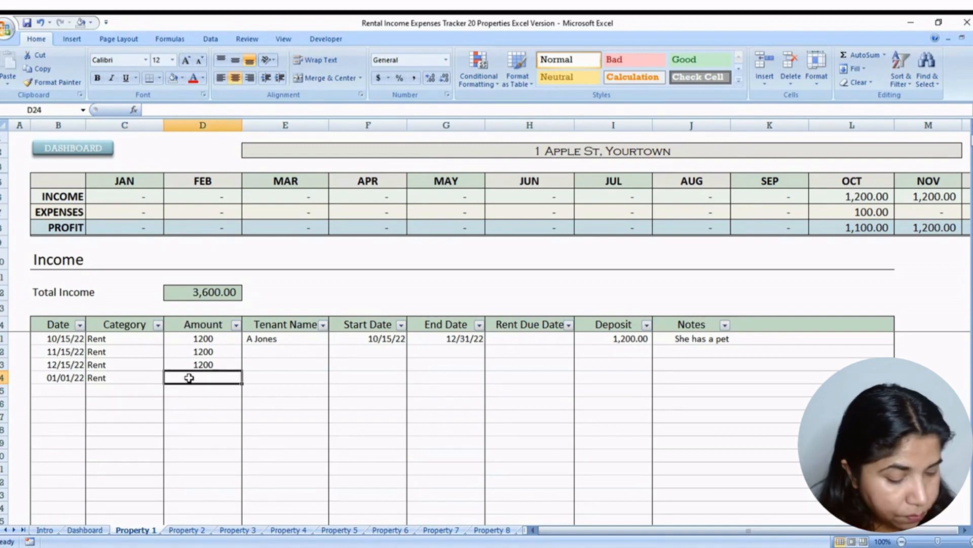
pyautogui.write('2000')
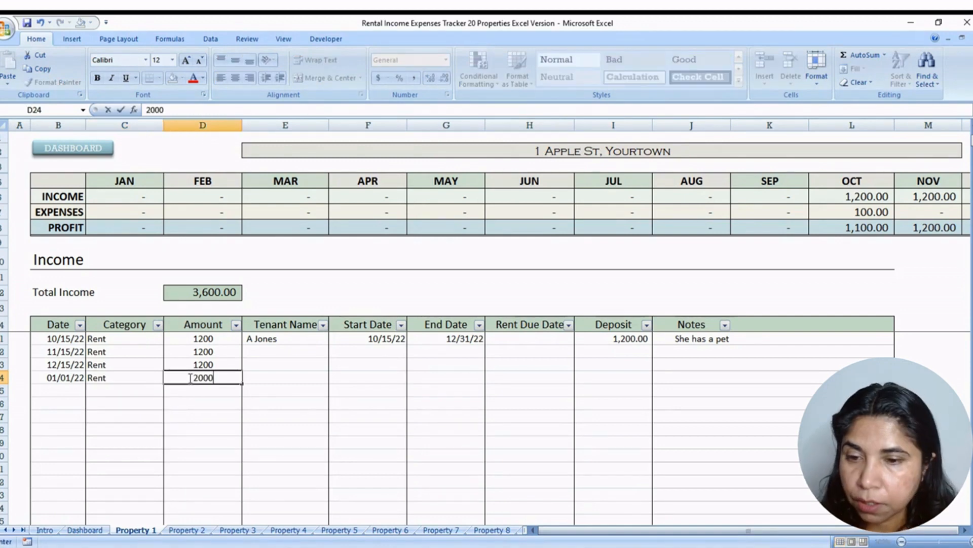
pyautogui.press('Return')
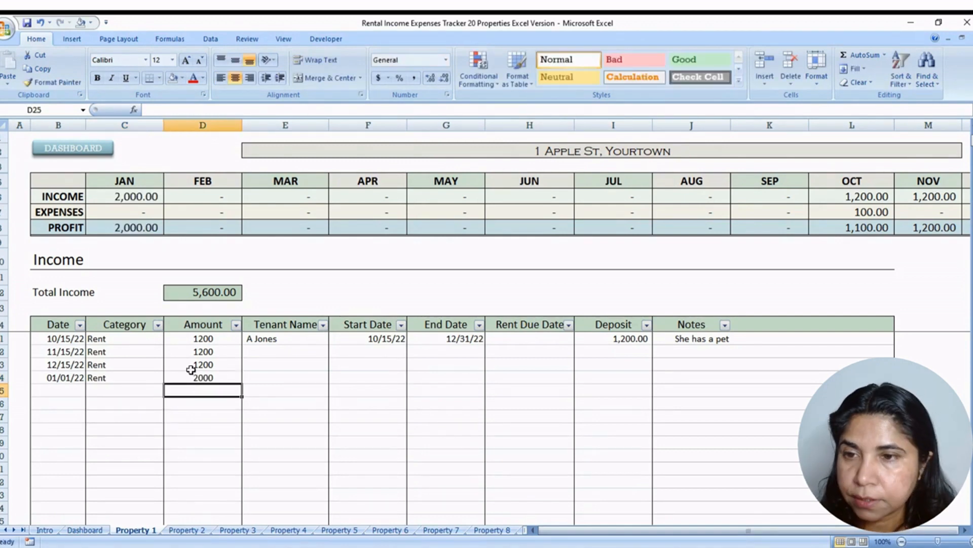
pyautogui.click(136, 199)
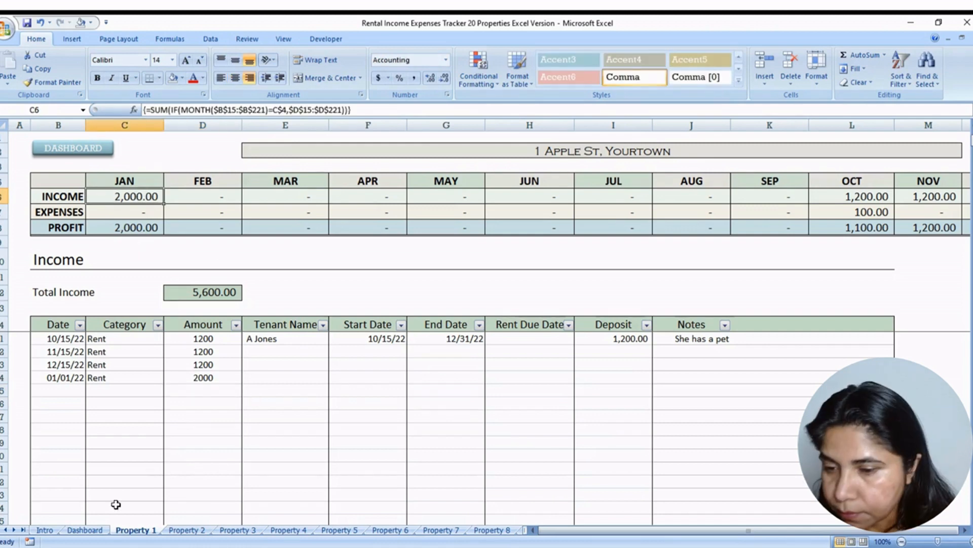
# Examine the combined monthly summary on the Dashboard, checking January and October to December income, October expenses and the month columns.
pyautogui.click(85, 530)
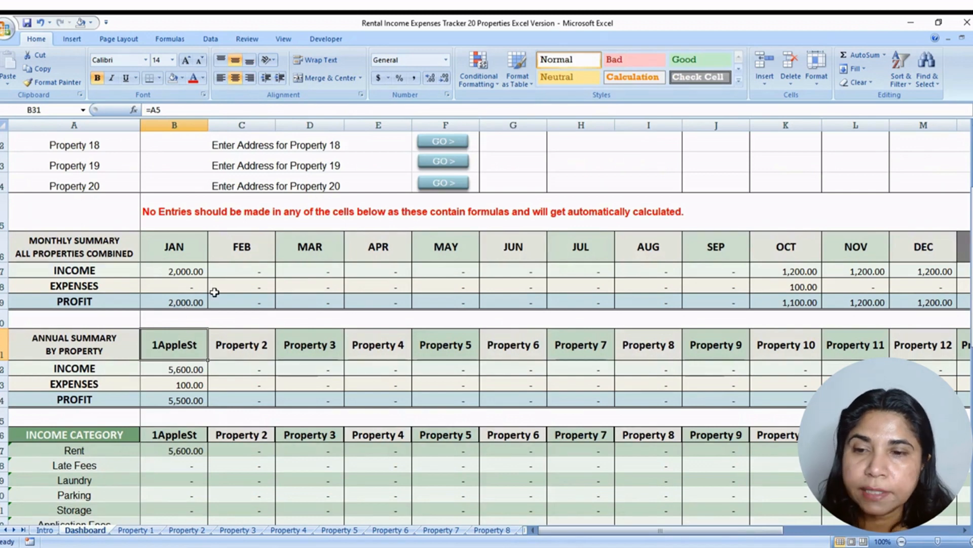
pyautogui.click(198, 272)
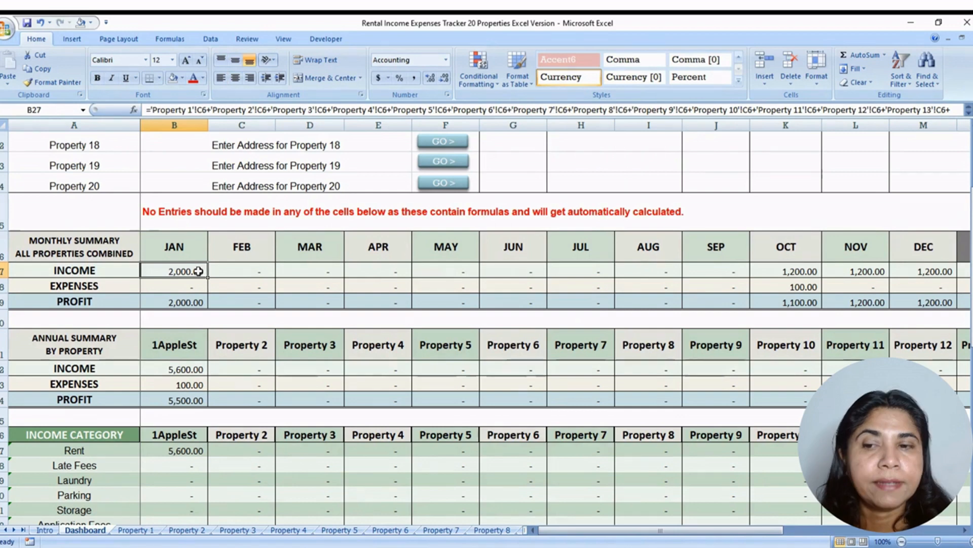
pyautogui.click(786, 272)
pyautogui.click(849, 272)
pyautogui.click(920, 271)
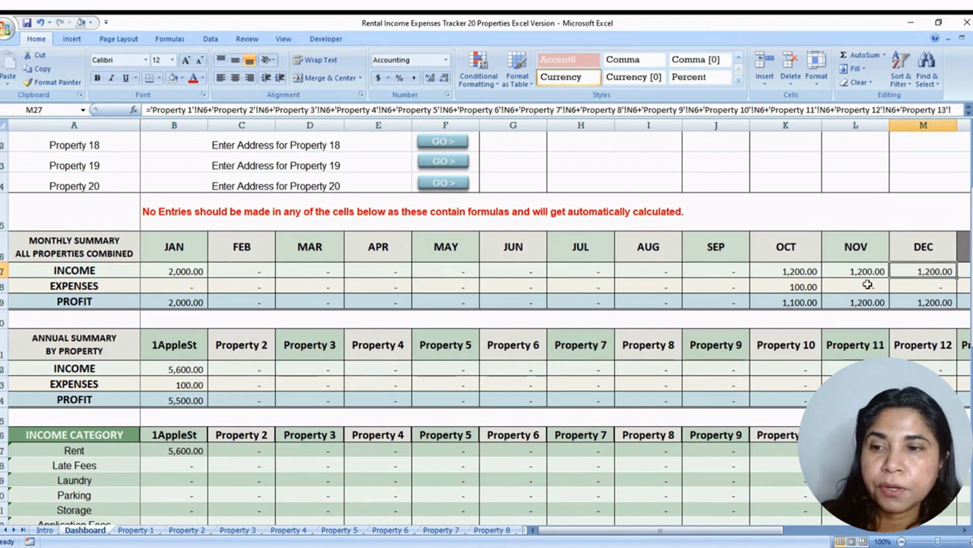
pyautogui.click(786, 287)
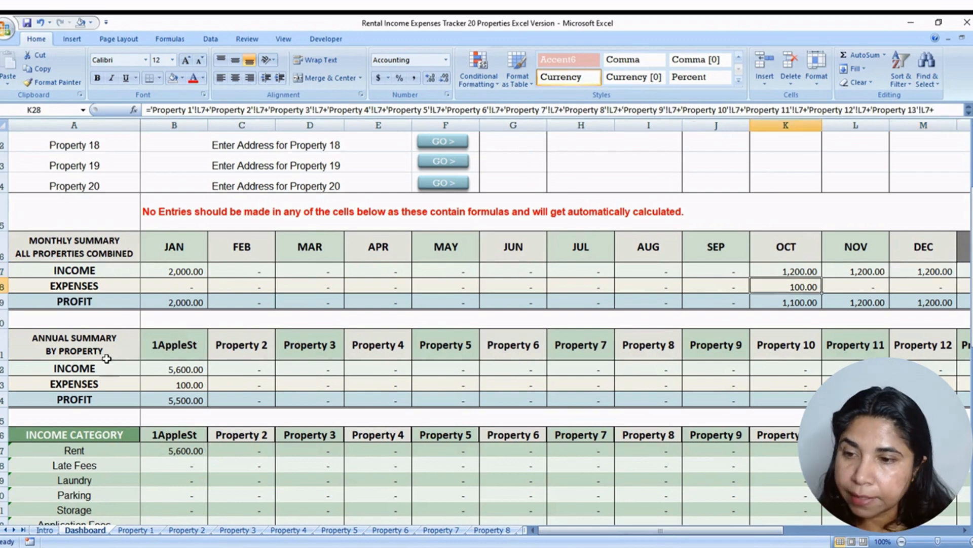
pyautogui.click(175, 250)
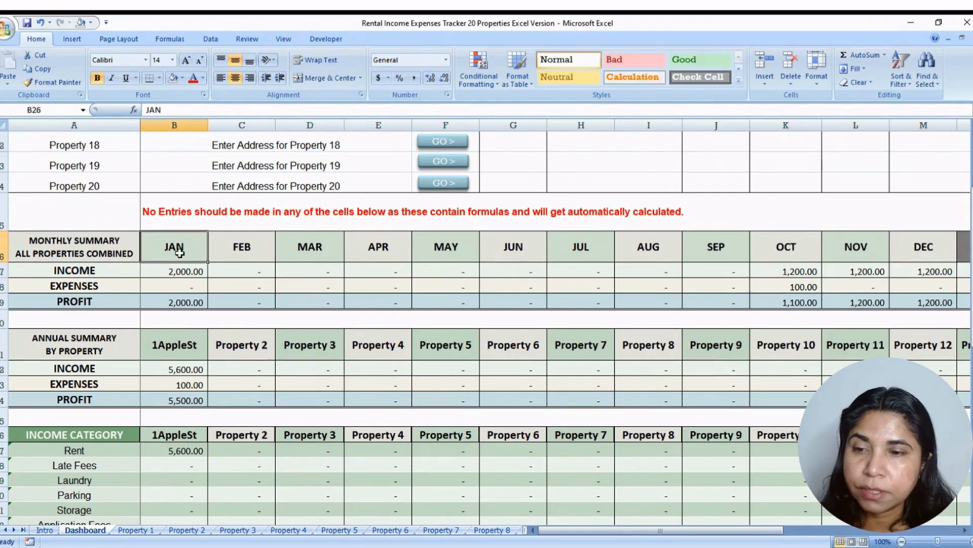
pyautogui.click(242, 247)
pyautogui.click(299, 248)
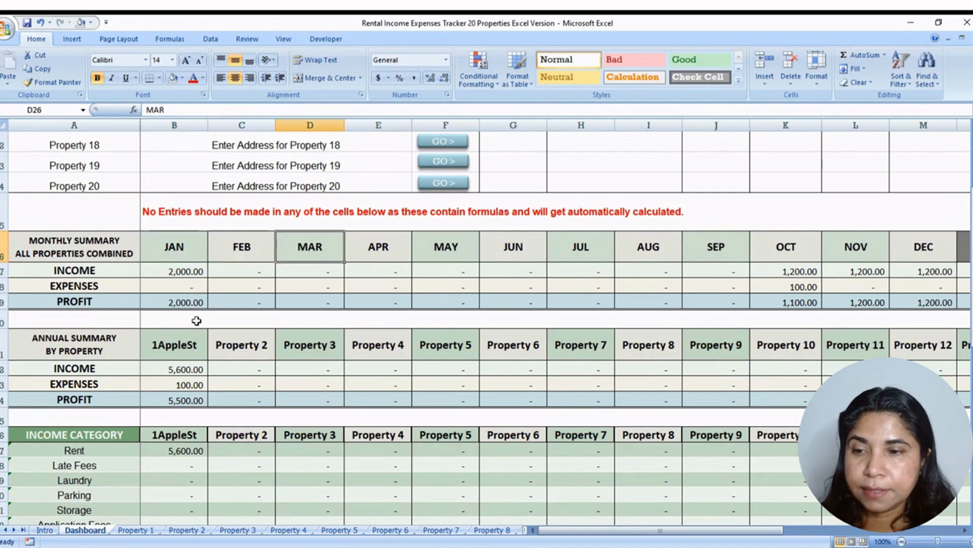
# Examine the annual summary by property on the Dashboard, checking the first property's income, expenses and profit.
pyautogui.click(108, 353)
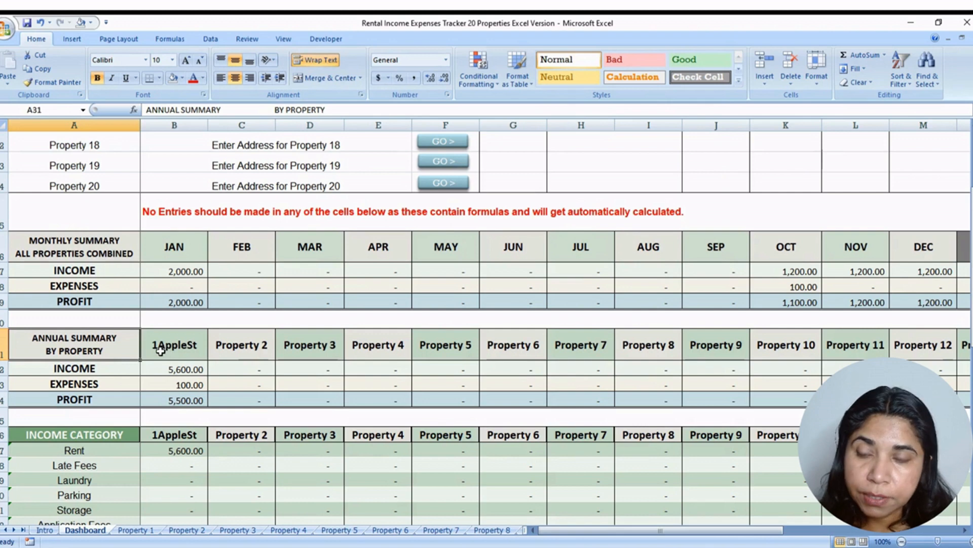
pyautogui.click(122, 369)
pyautogui.click(116, 387)
pyautogui.click(116, 400)
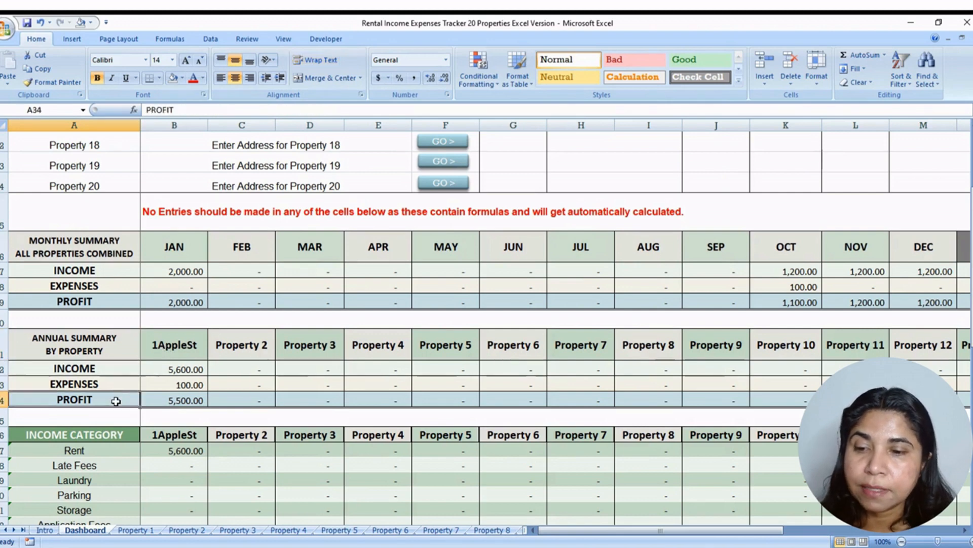
pyautogui.click(176, 347)
pyautogui.click(227, 344)
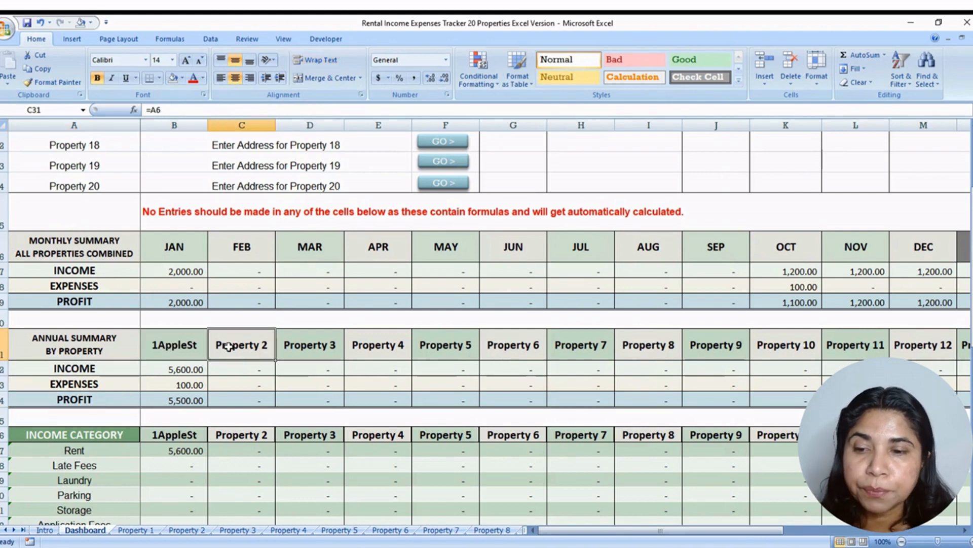
pyautogui.click(186, 370)
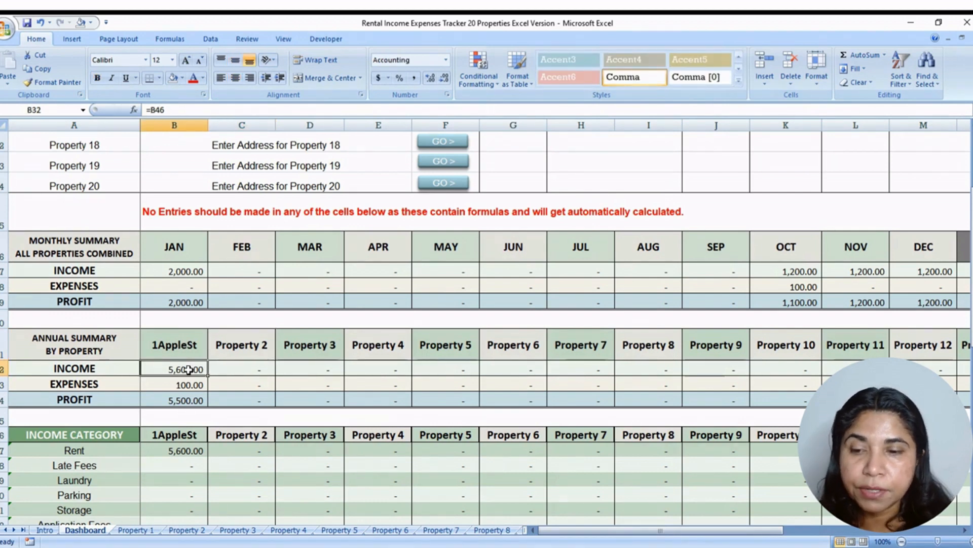
pyautogui.click(192, 384)
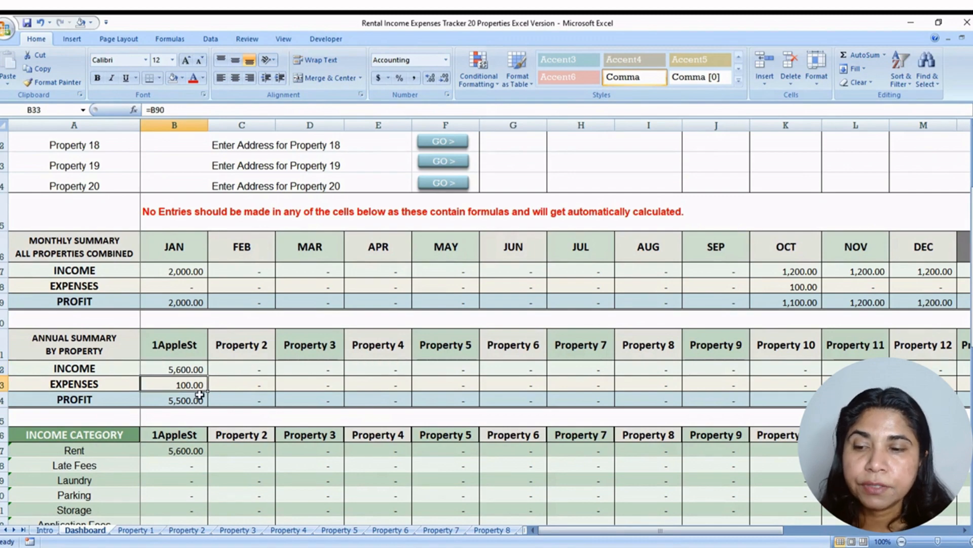
pyautogui.click(195, 400)
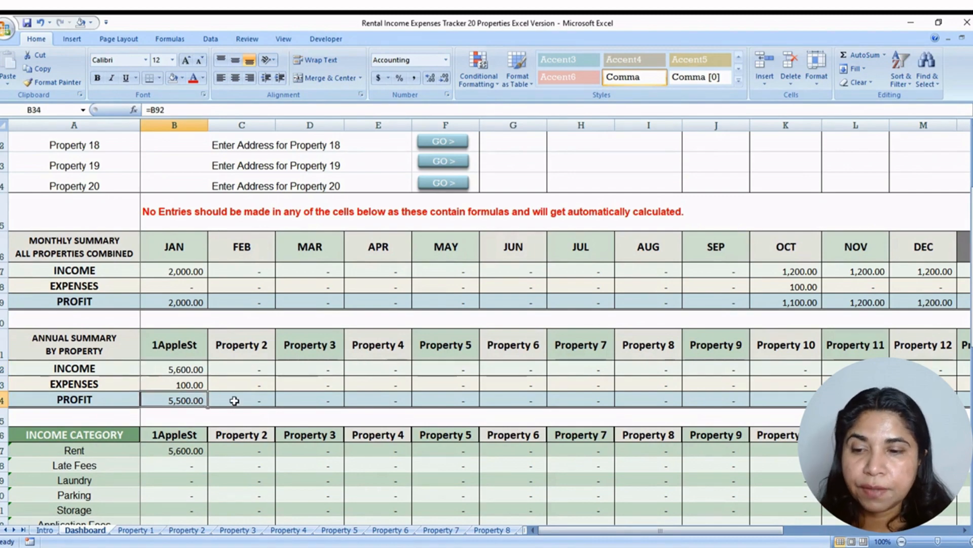
# Compare the first property's Rent amount in the income category breakdown with its annual income.
pyautogui.scroll(-2, 234, 400)
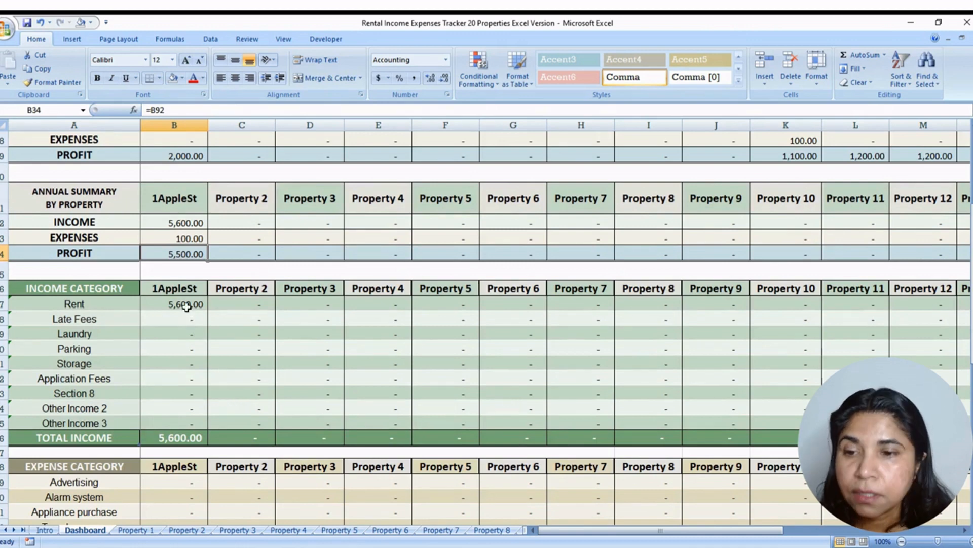
pyautogui.click(114, 305)
pyautogui.click(172, 222)
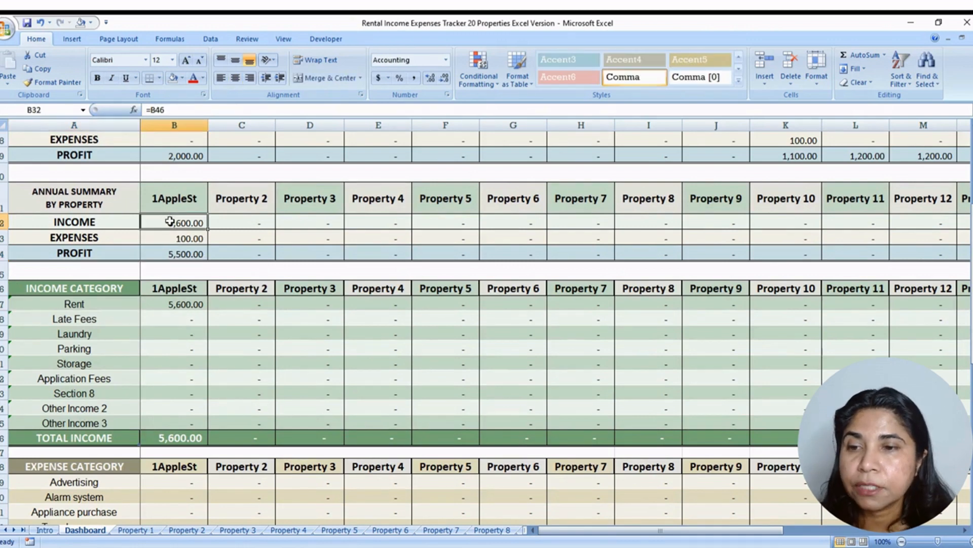
pyautogui.click(182, 303)
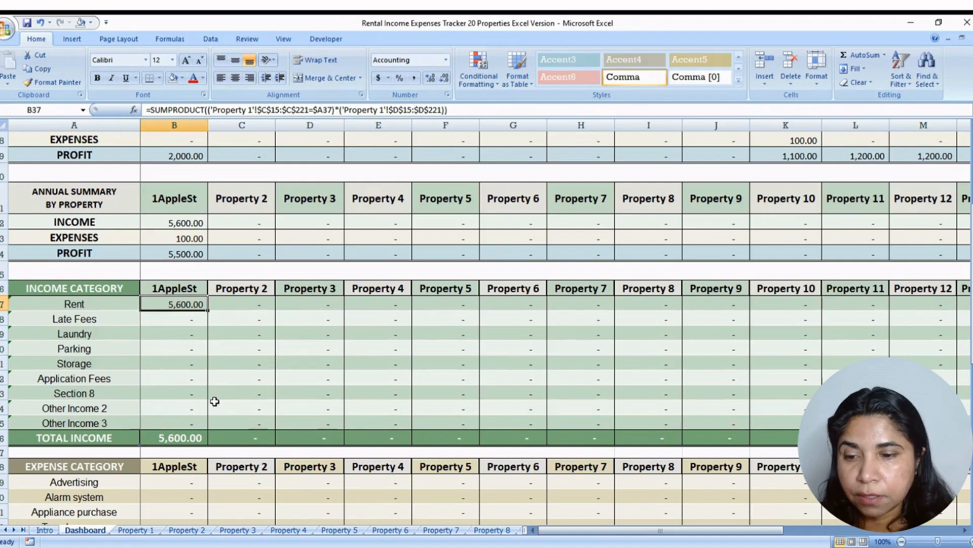
# Check the first property's Cleaning amount in the expense category breakdown, and review the totals and Income & Expenses chart before returning to the property list.
pyautogui.scroll(-3, 215, 401)
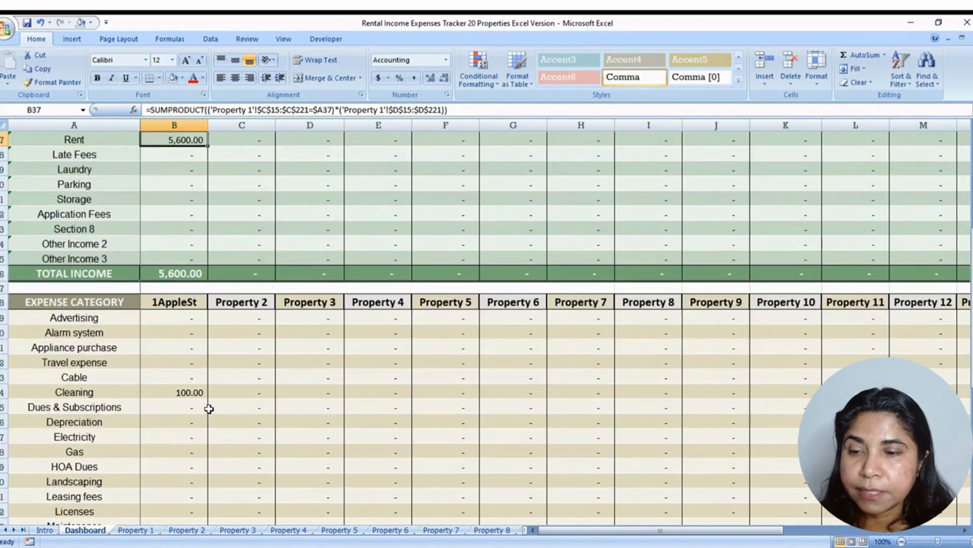
pyautogui.click(187, 394)
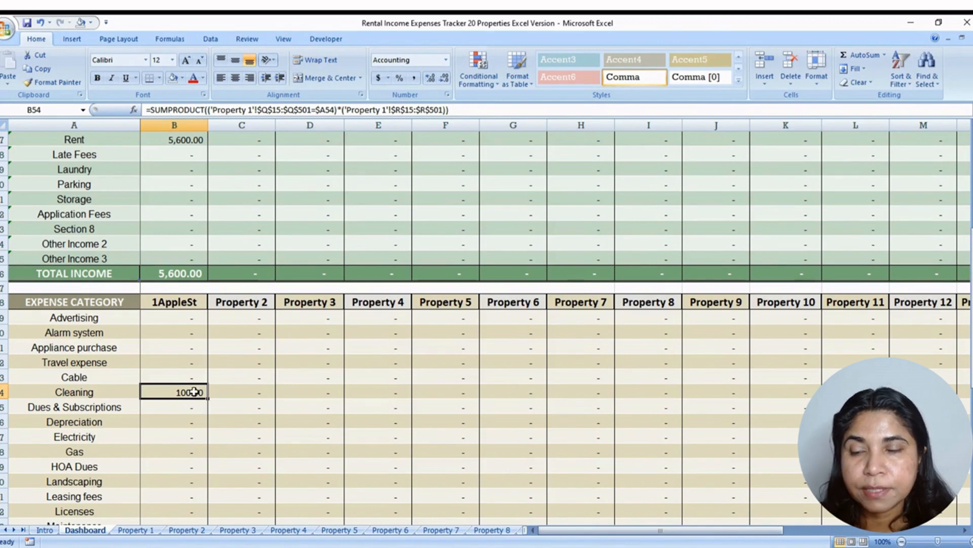
pyautogui.scroll(-3, 188, 418)
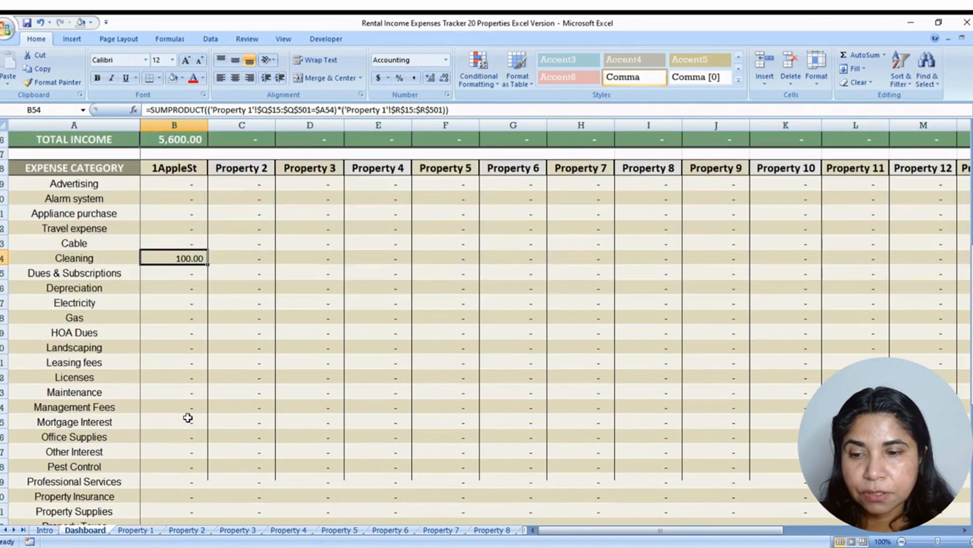
pyautogui.scroll(-11, 188, 417)
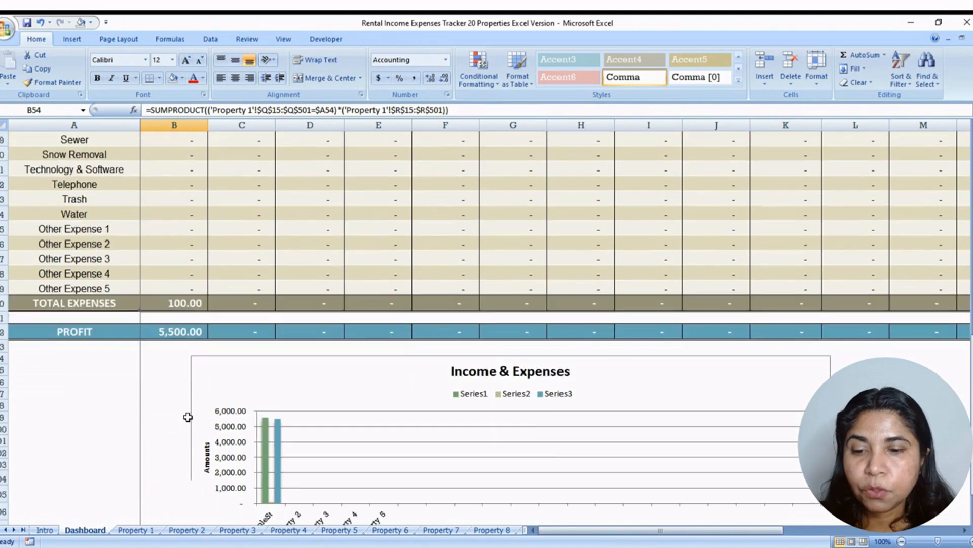
pyautogui.scroll(-2, 188, 418)
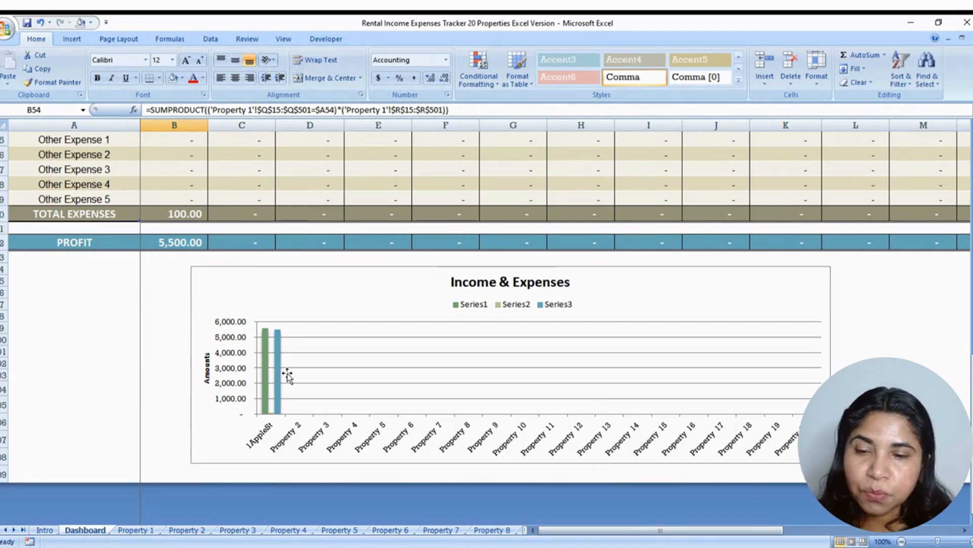
pyautogui.scroll(20, 313, 391)
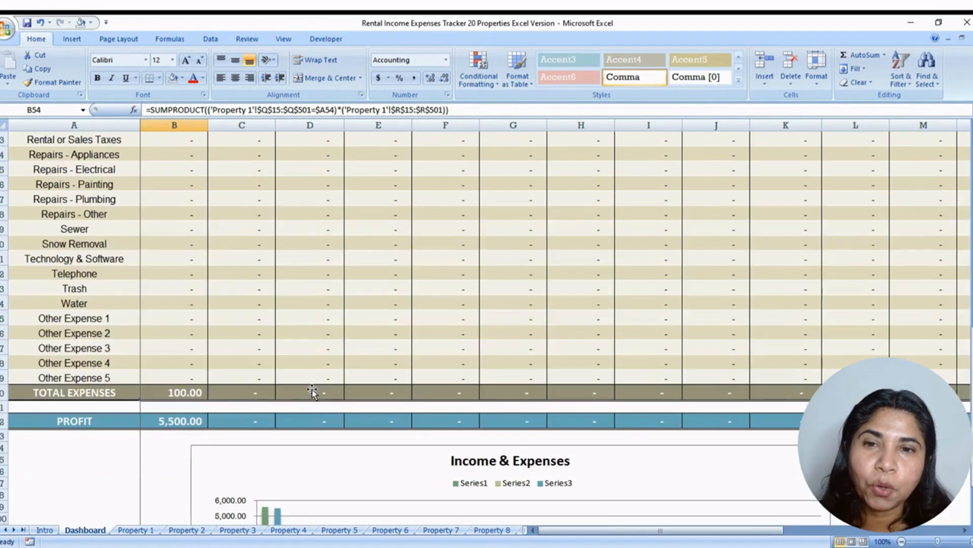
pyautogui.scroll(4, 312, 391)
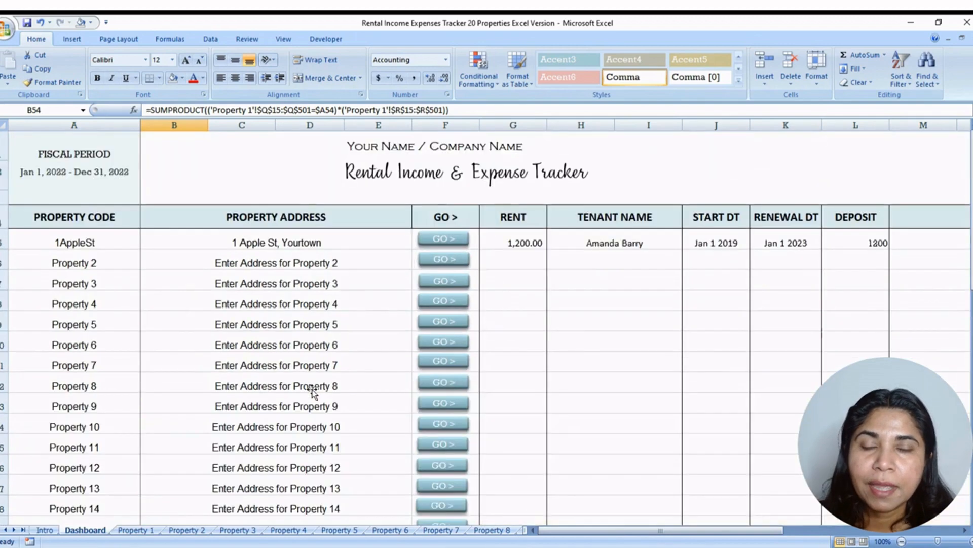